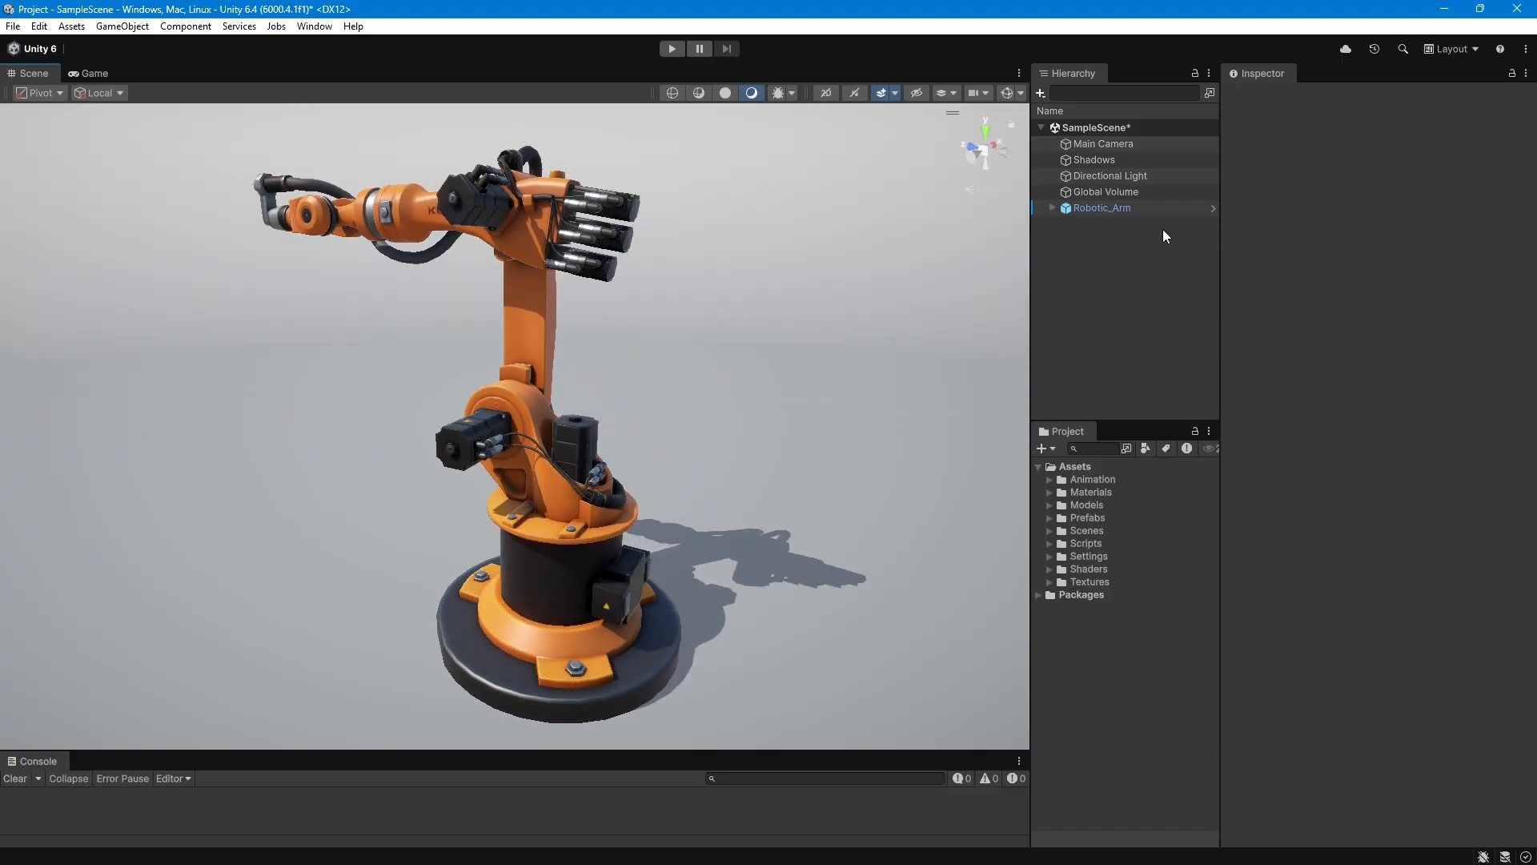
Open the Robotic_Arm prefab and examine the KUKA mesh's renderer, material and Base Map texture.
{"action": "left_click", "coordinate": [1212, 209]}
{"action": "left_click", "coordinate": [1088, 181]}
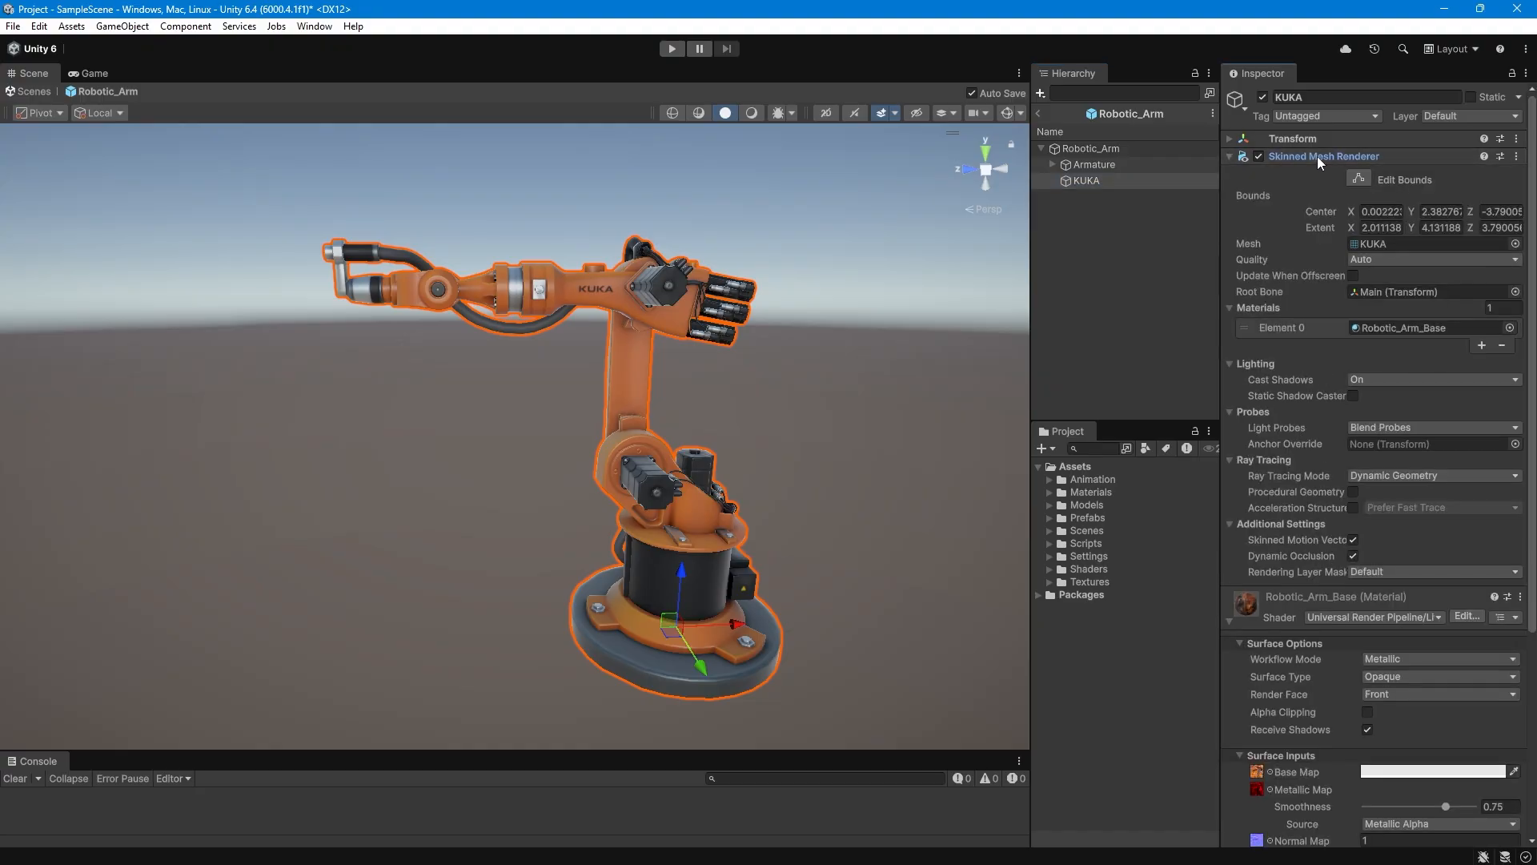
{"action": "left_click", "coordinate": [1318, 156]}
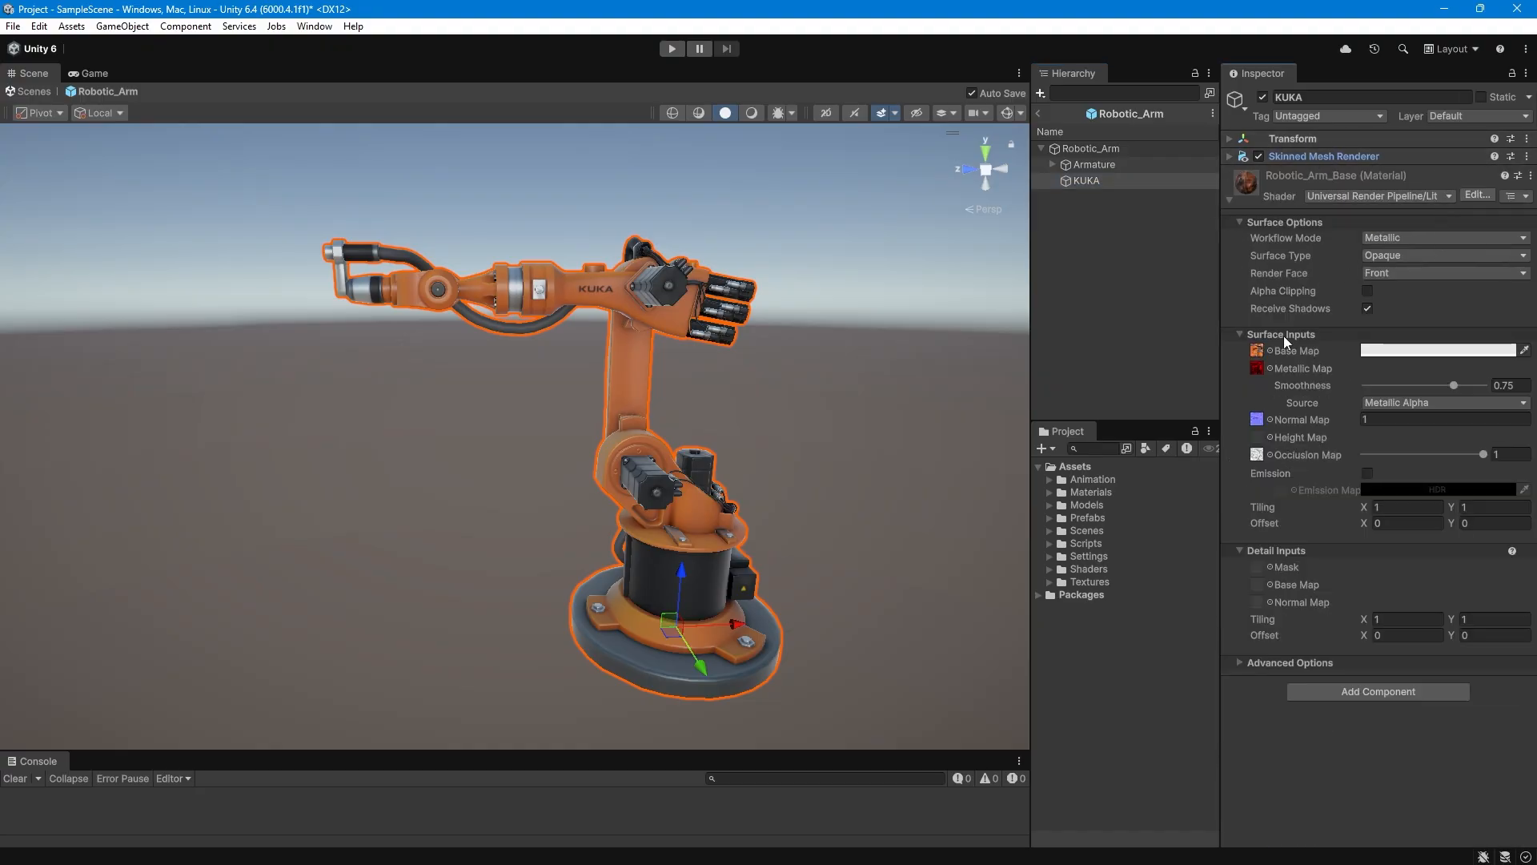
{"action": "left_click", "coordinate": [1256, 351], "text": "ctrl"}
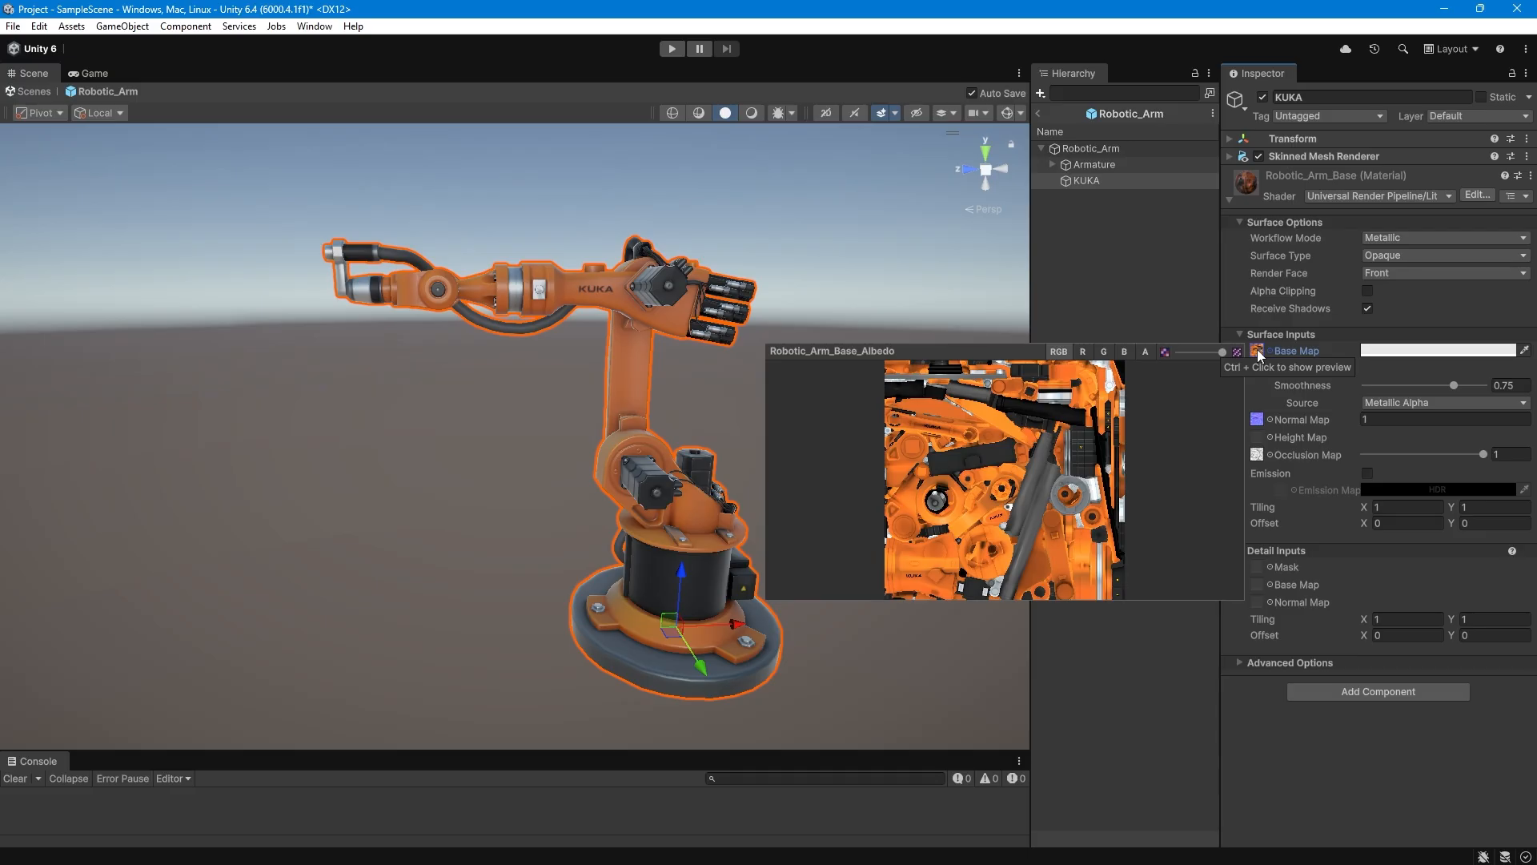
{"action": "left_click", "coordinate": [1258, 350]}
Inspect the Animator and Arm Animation Controller components on the Robotic_Arm prefab root and return to the scene.
{"action": "left_click", "coordinate": [1115, 149]}
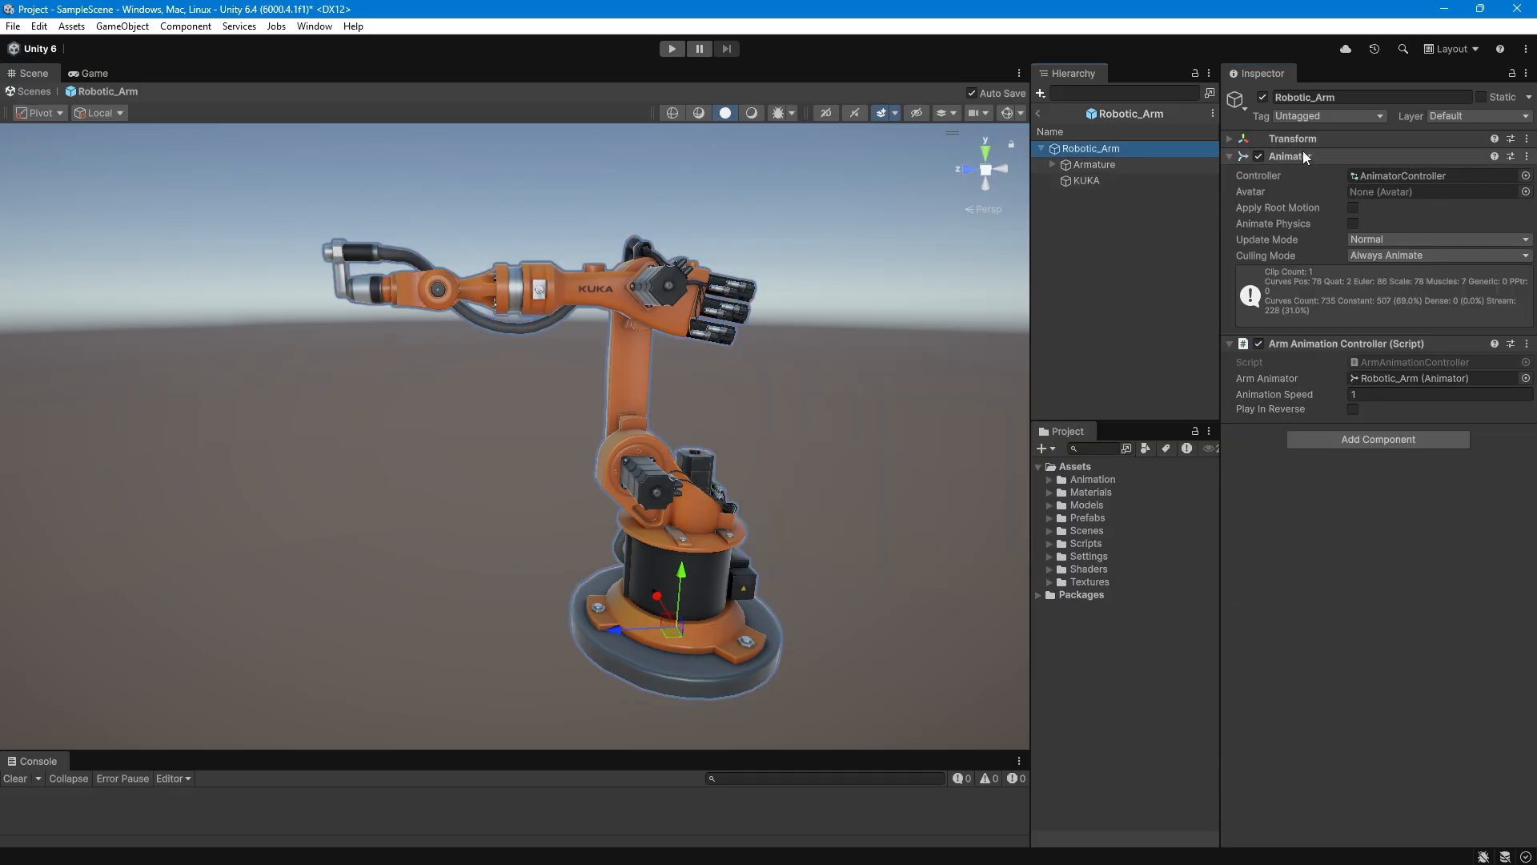
{"action": "mouse_move", "coordinate": [331, 382]}
{"action": "left_mouse_down", "text": "alt"}
{"action": "mouse_move", "coordinate": [488, 390]}
{"action": "mouse_move", "coordinate": [347, 394]}
{"action": "left_mouse_up", "text": "alt"}
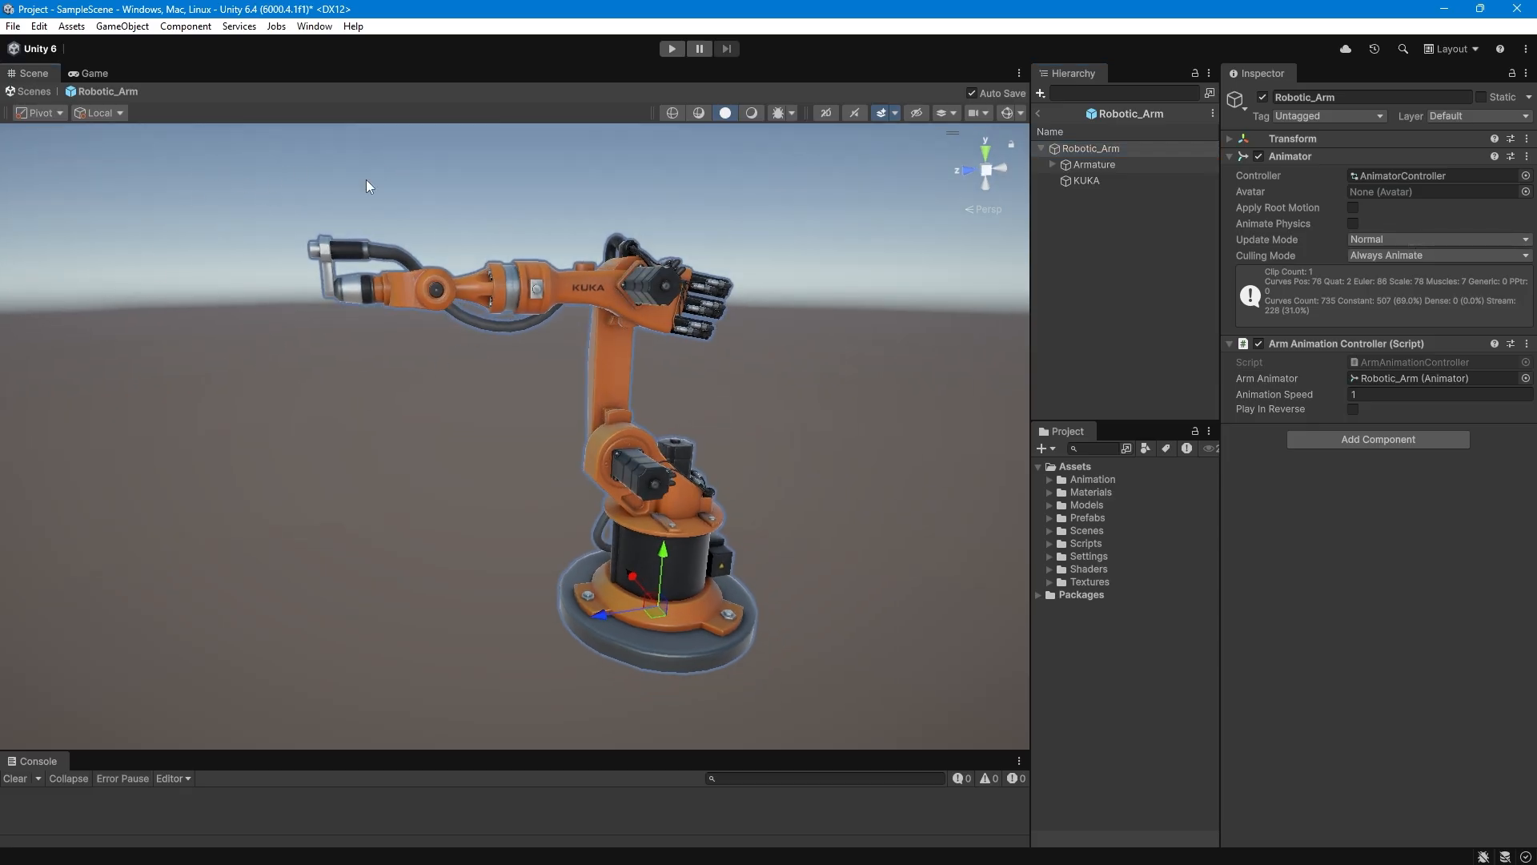
{"action": "left_click", "coordinate": [1038, 113]}
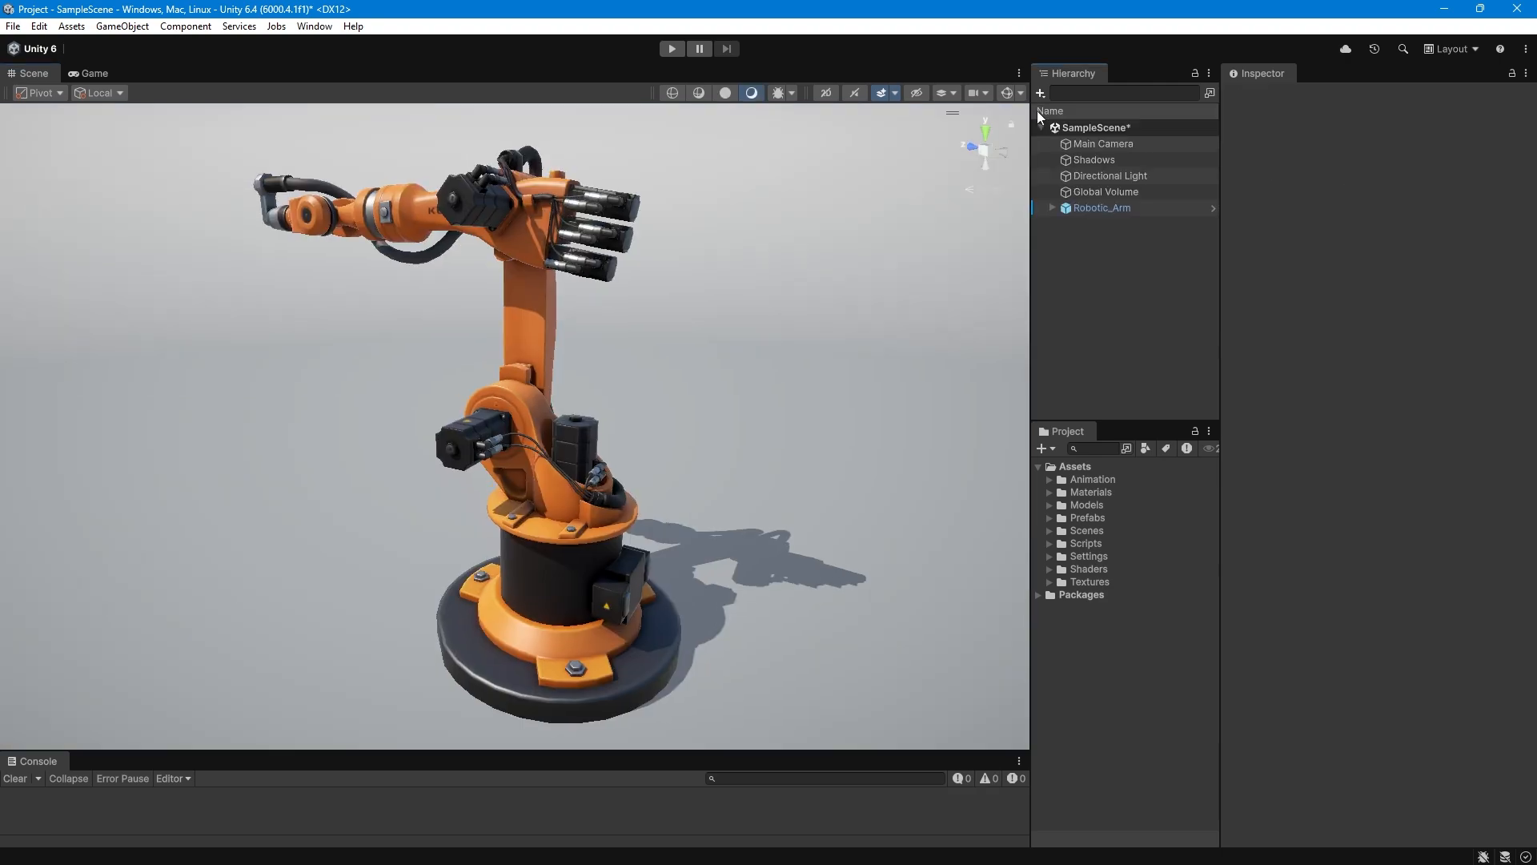
Toggle the Play In Reverse override on the Robotic_Arm instance in the scene.
{"action": "left_click", "coordinate": [1102, 209]}
{"action": "left_click_drag", "start_coordinate": [680, 440], "coordinate": [638, 437], "text": "alt"}
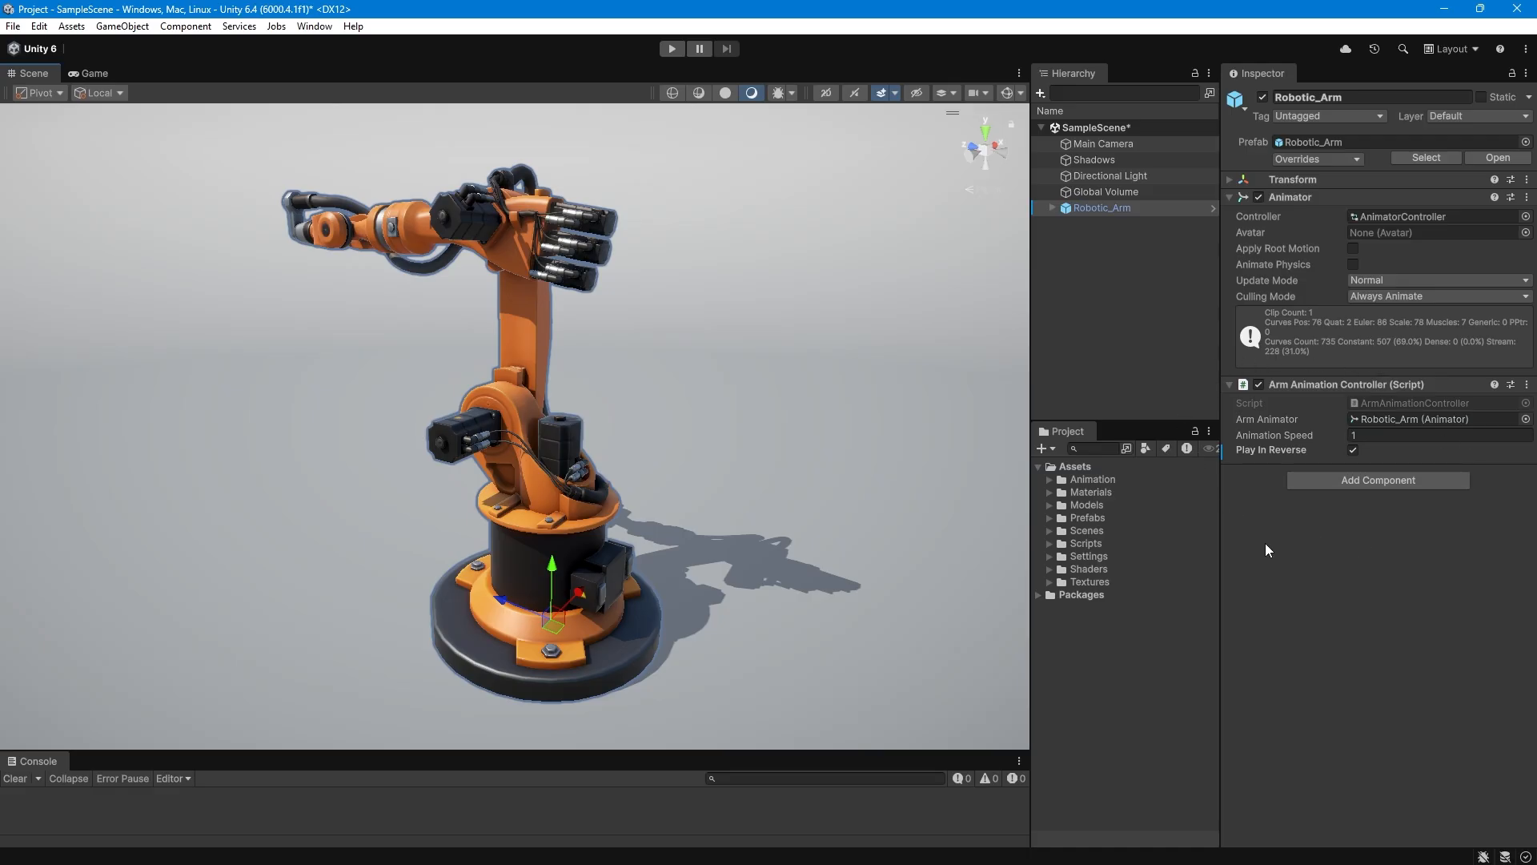
{"action": "left_click_drag", "start_coordinate": [1257, 433], "coordinate": [1224, 431]}
{"action": "left_click", "coordinate": [1352, 449]}
{"action": "left_click_drag", "start_coordinate": [626, 514], "coordinate": [746, 554], "text": "alt"}
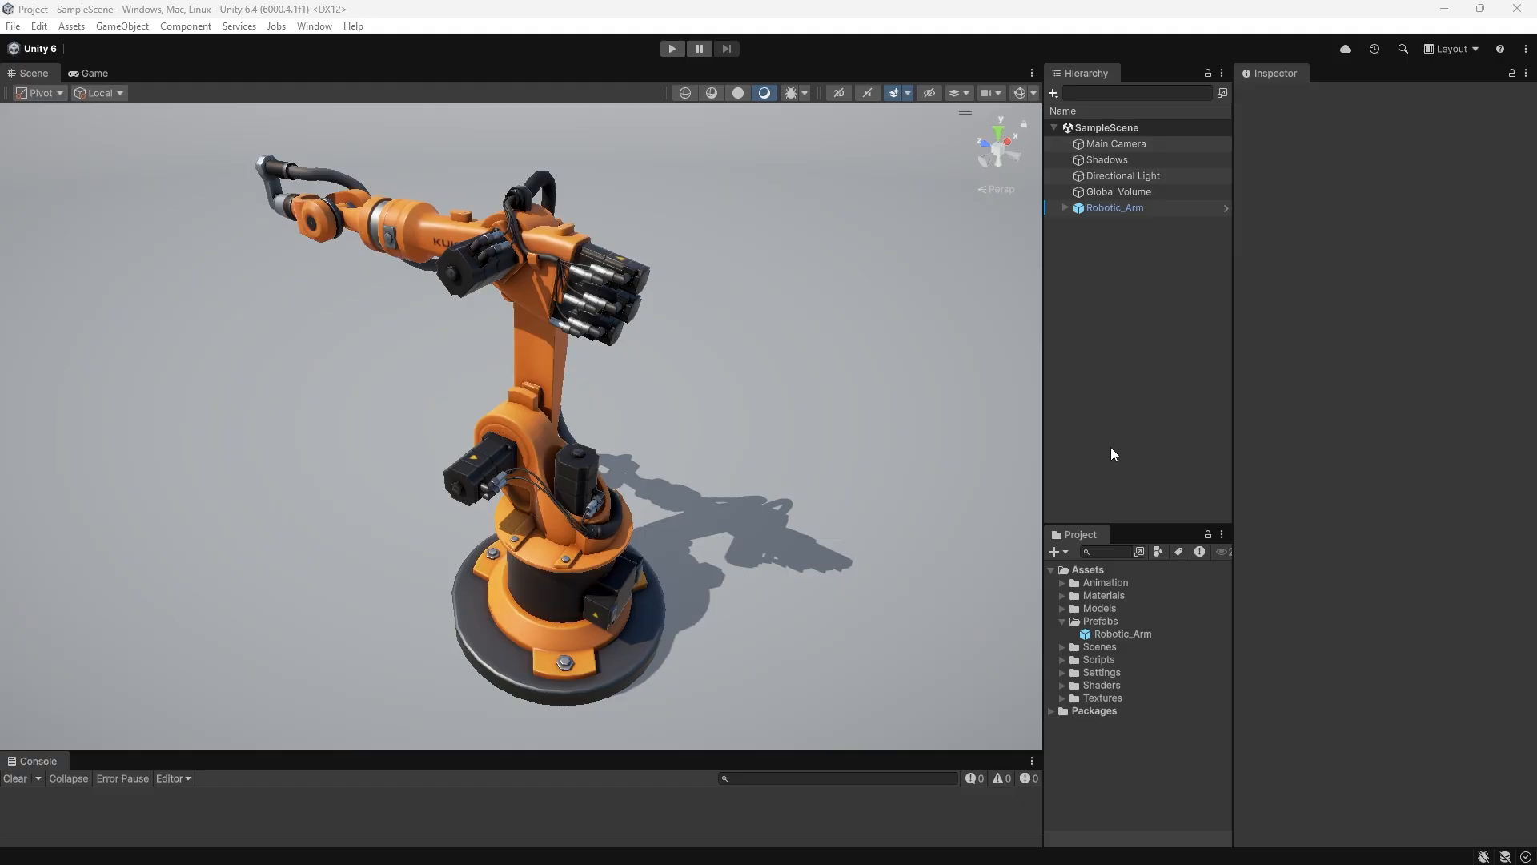
Deactivate the Robotic_Arm object in SampleScene.
{"action": "left_click", "coordinate": [1108, 207]}
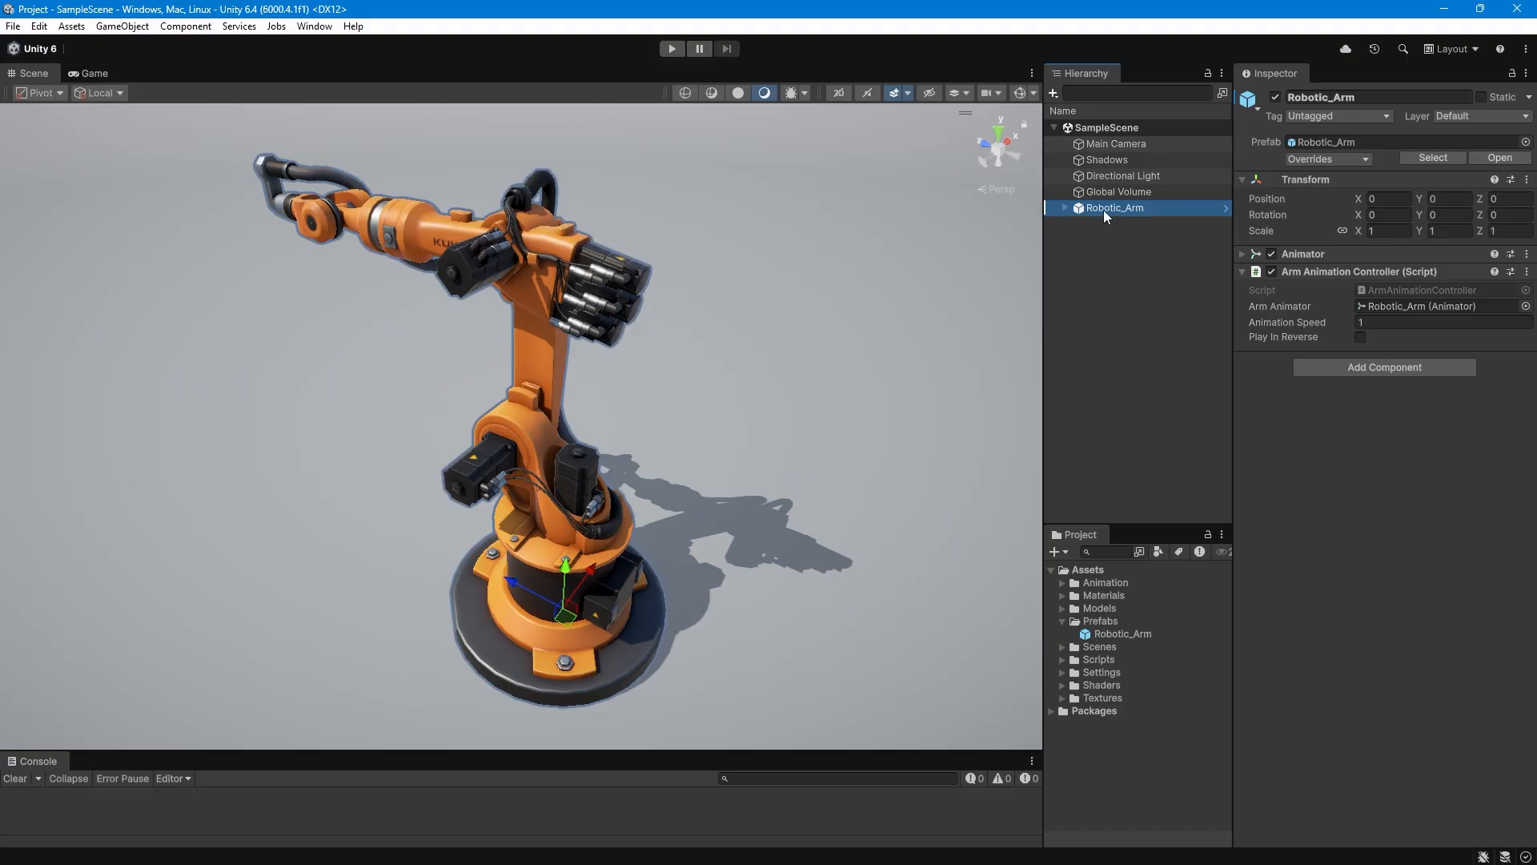
{"action": "left_click", "coordinate": [1276, 102]}
{"action": "left_click", "coordinate": [1274, 98]}
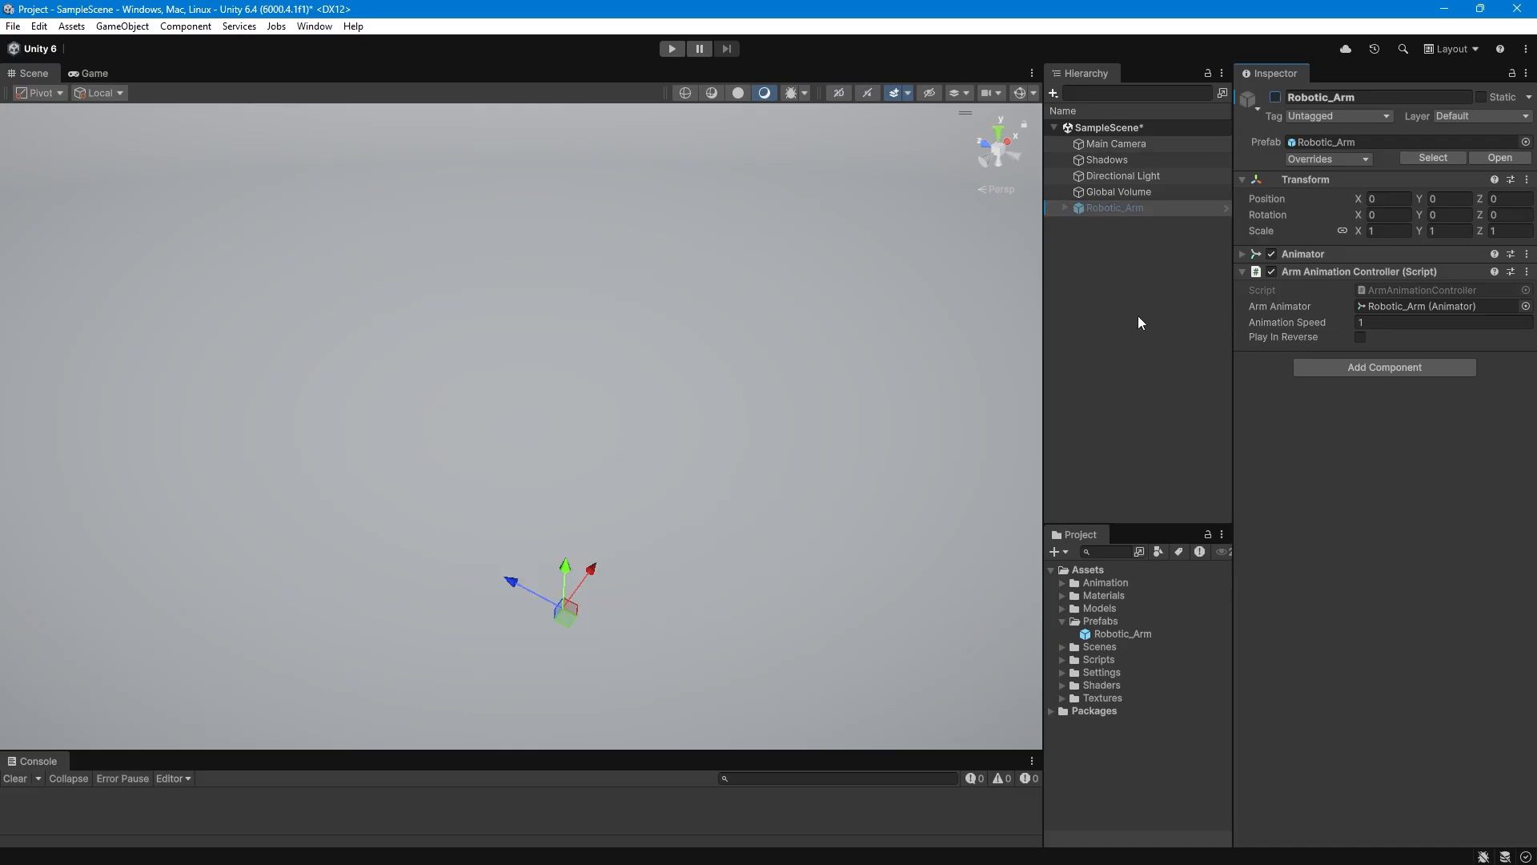
Create a prefab variant of the Robotic_Arm prefab and name it Robotic_Arm_Welder.
{"action": "left_click", "coordinate": [1095, 633]}
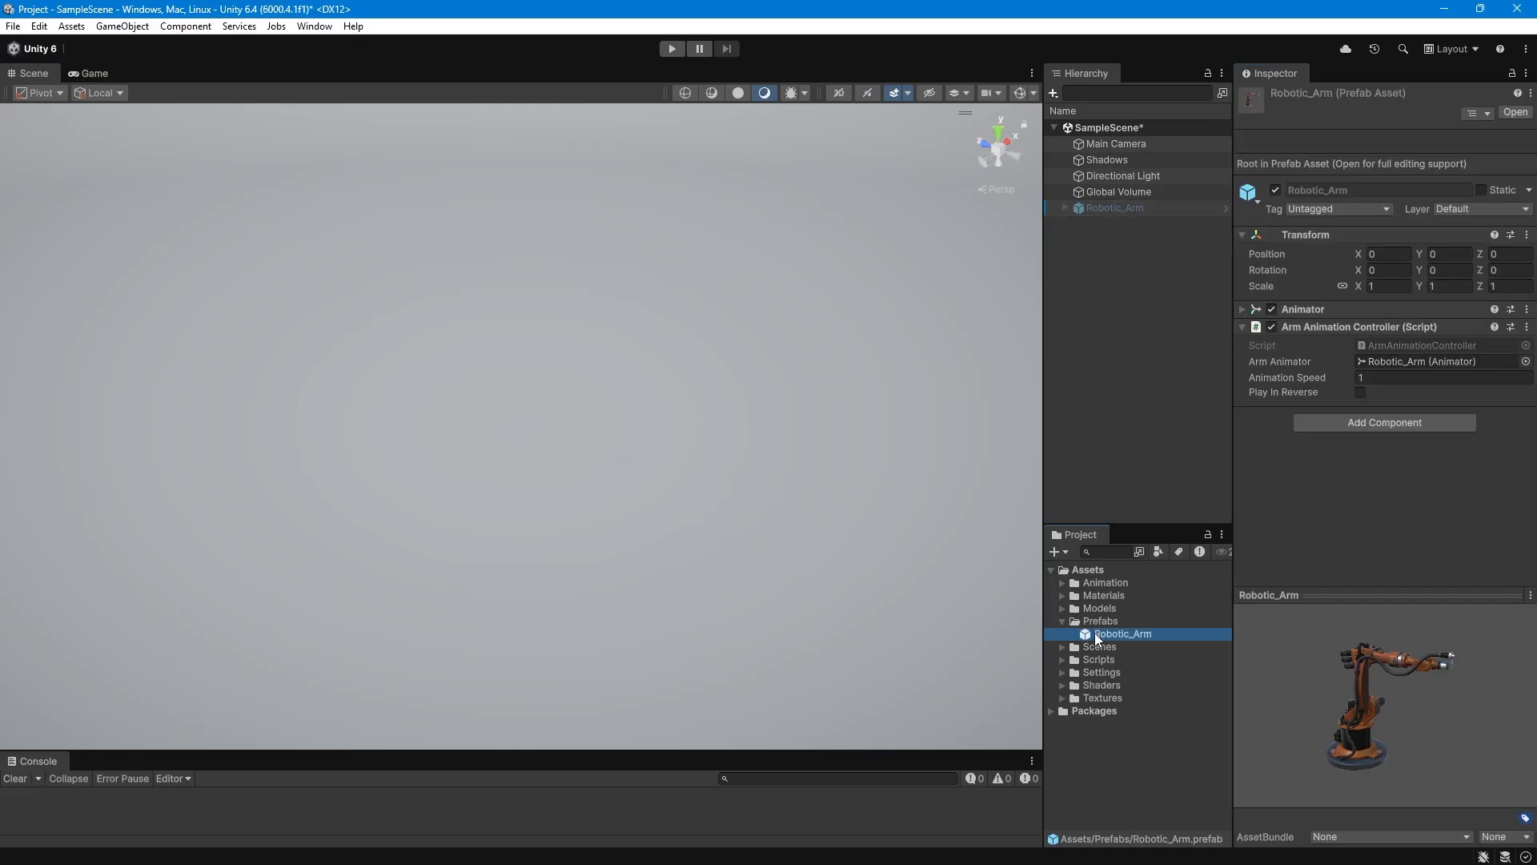
{"action": "right_click", "coordinate": [1095, 634]}
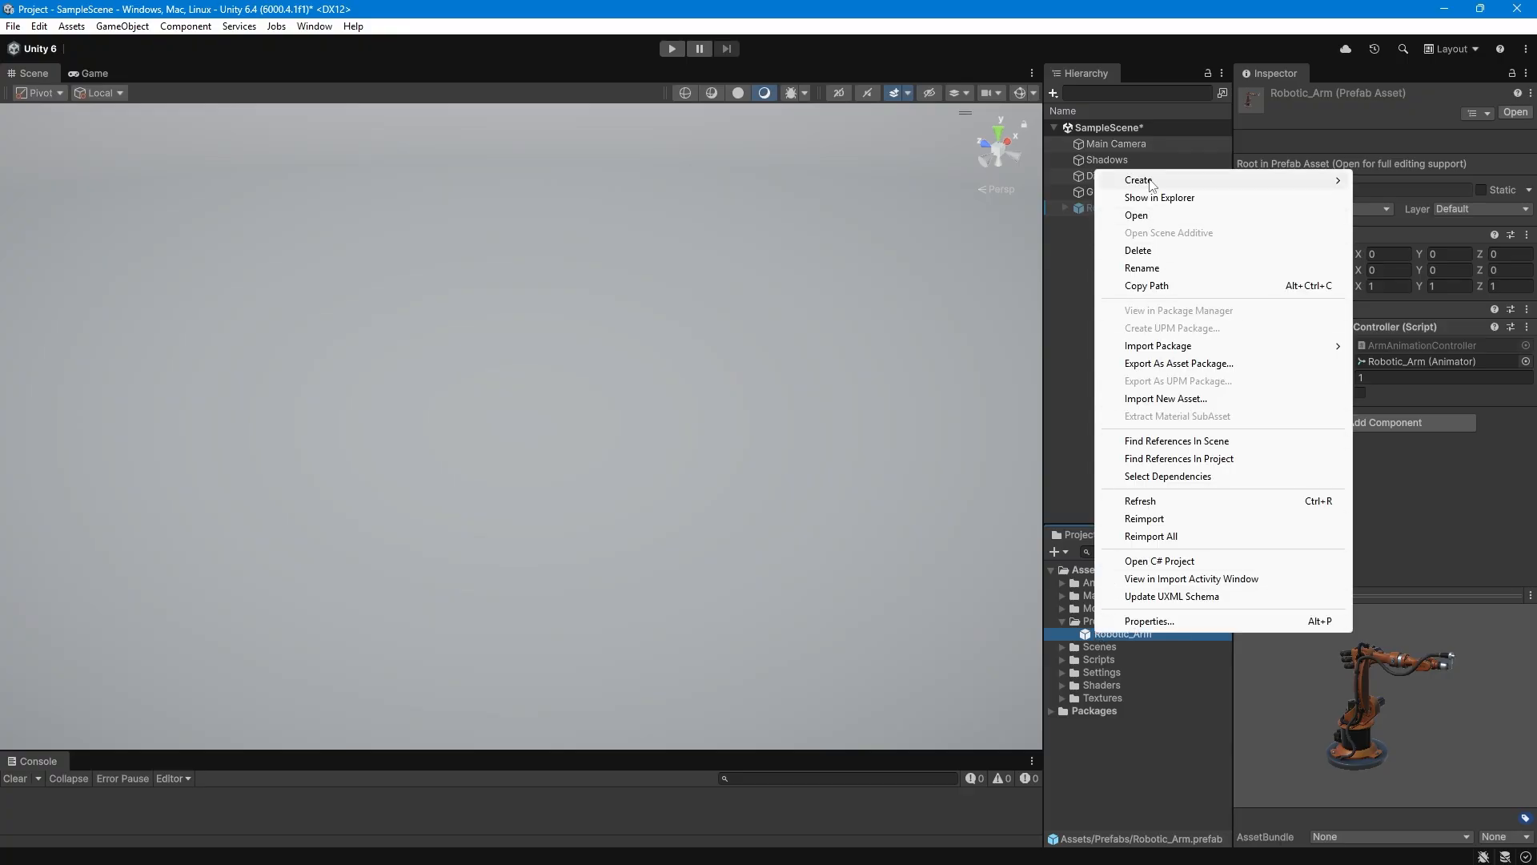
{"action": "mouse_move", "coordinate": [1151, 184]}
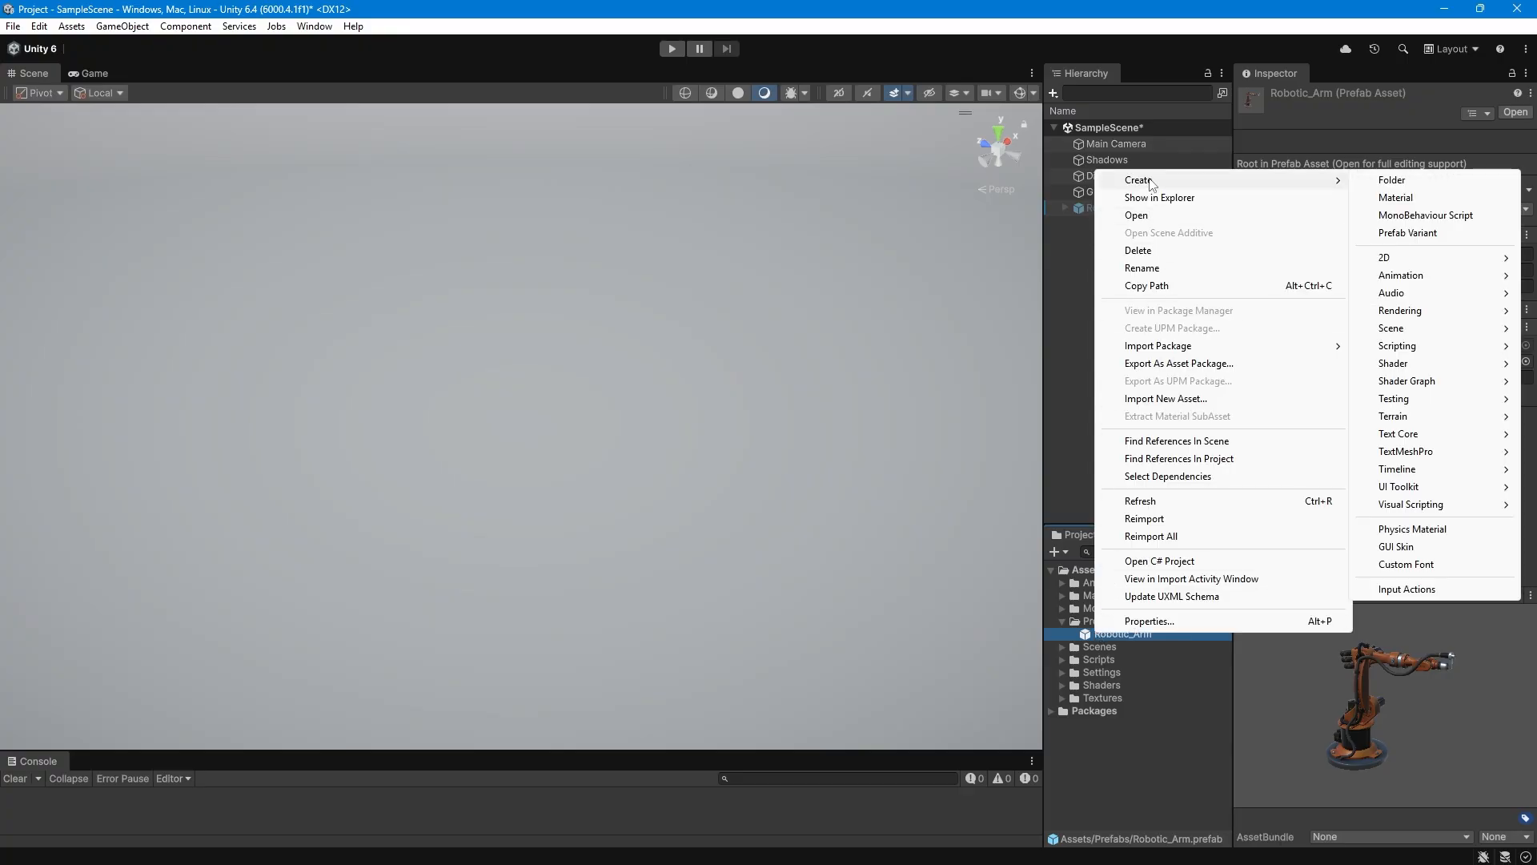
{"action": "left_click", "coordinate": [1408, 233]}
{"action": "left_click", "coordinate": [1151, 647]}
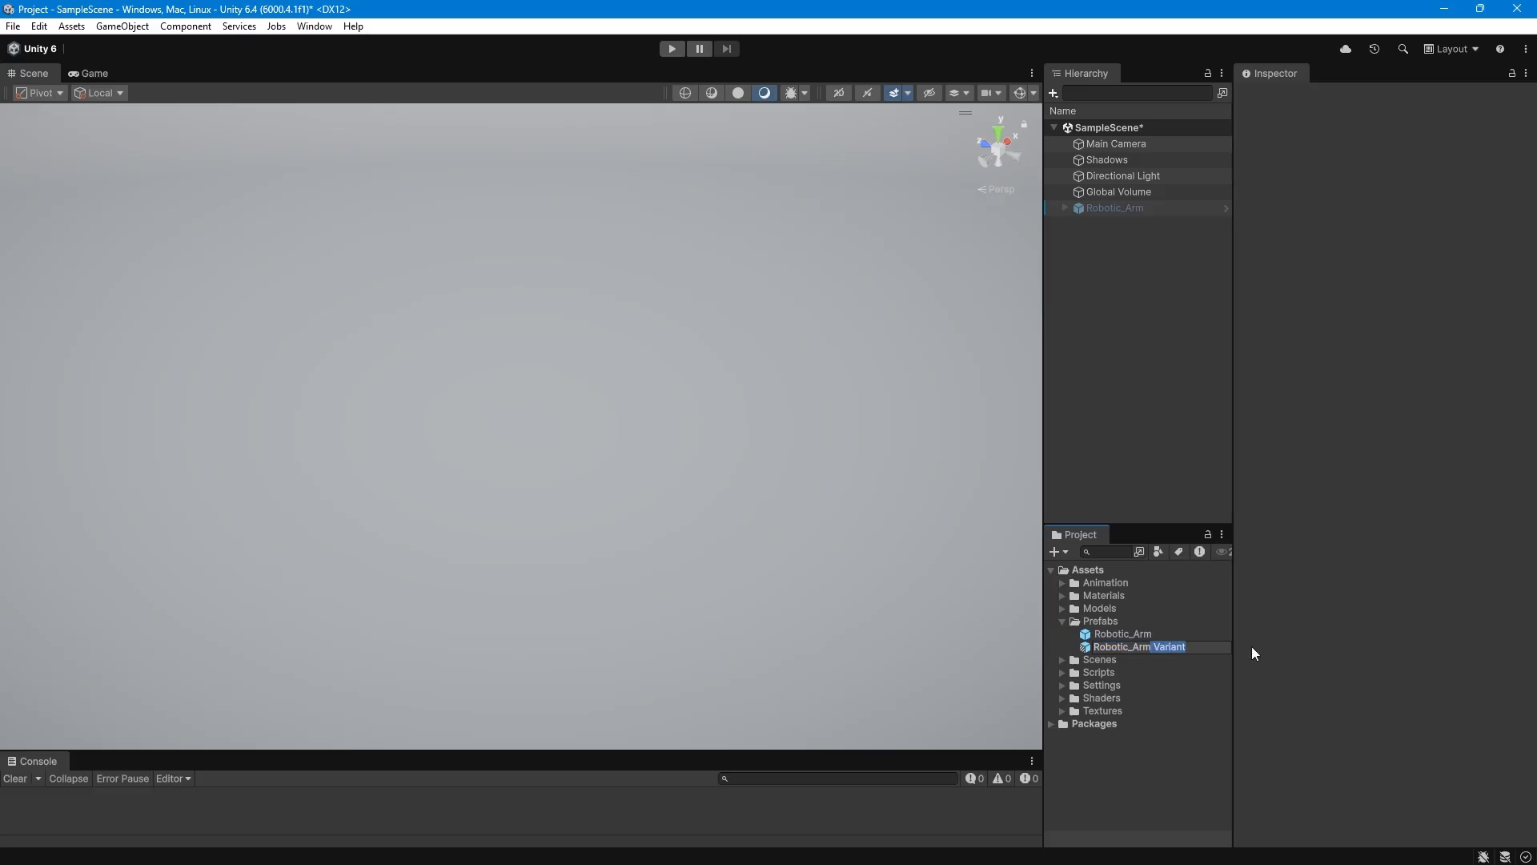
{"action": "type", "text": "_Welder"}
{"action": "key", "text": "Return"}
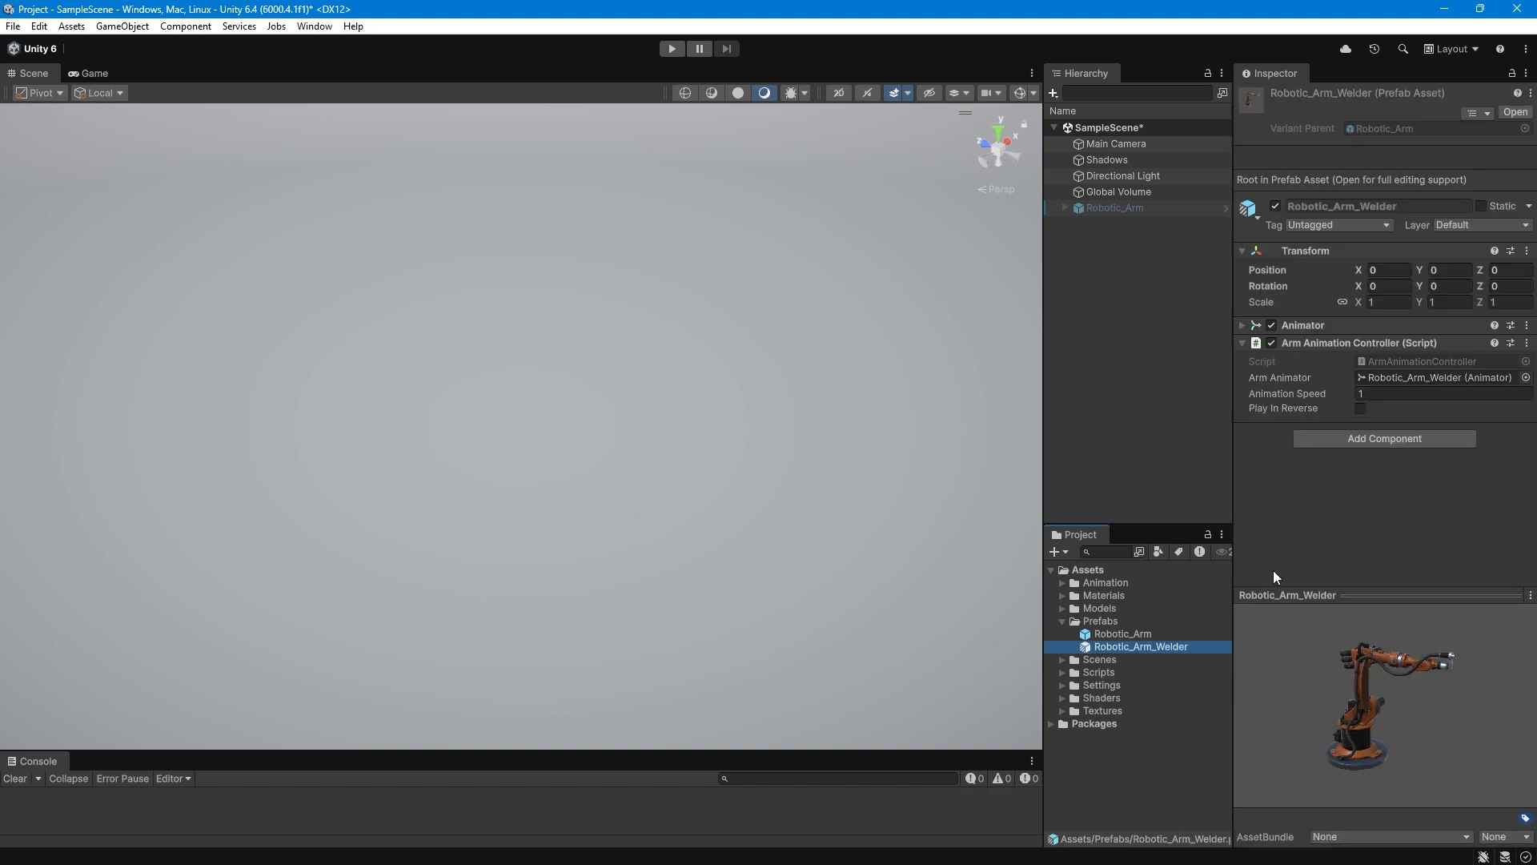
Open the Robotic_Arm_Welder prefab variant for editing.
{"action": "left_click", "coordinate": [1514, 113]}
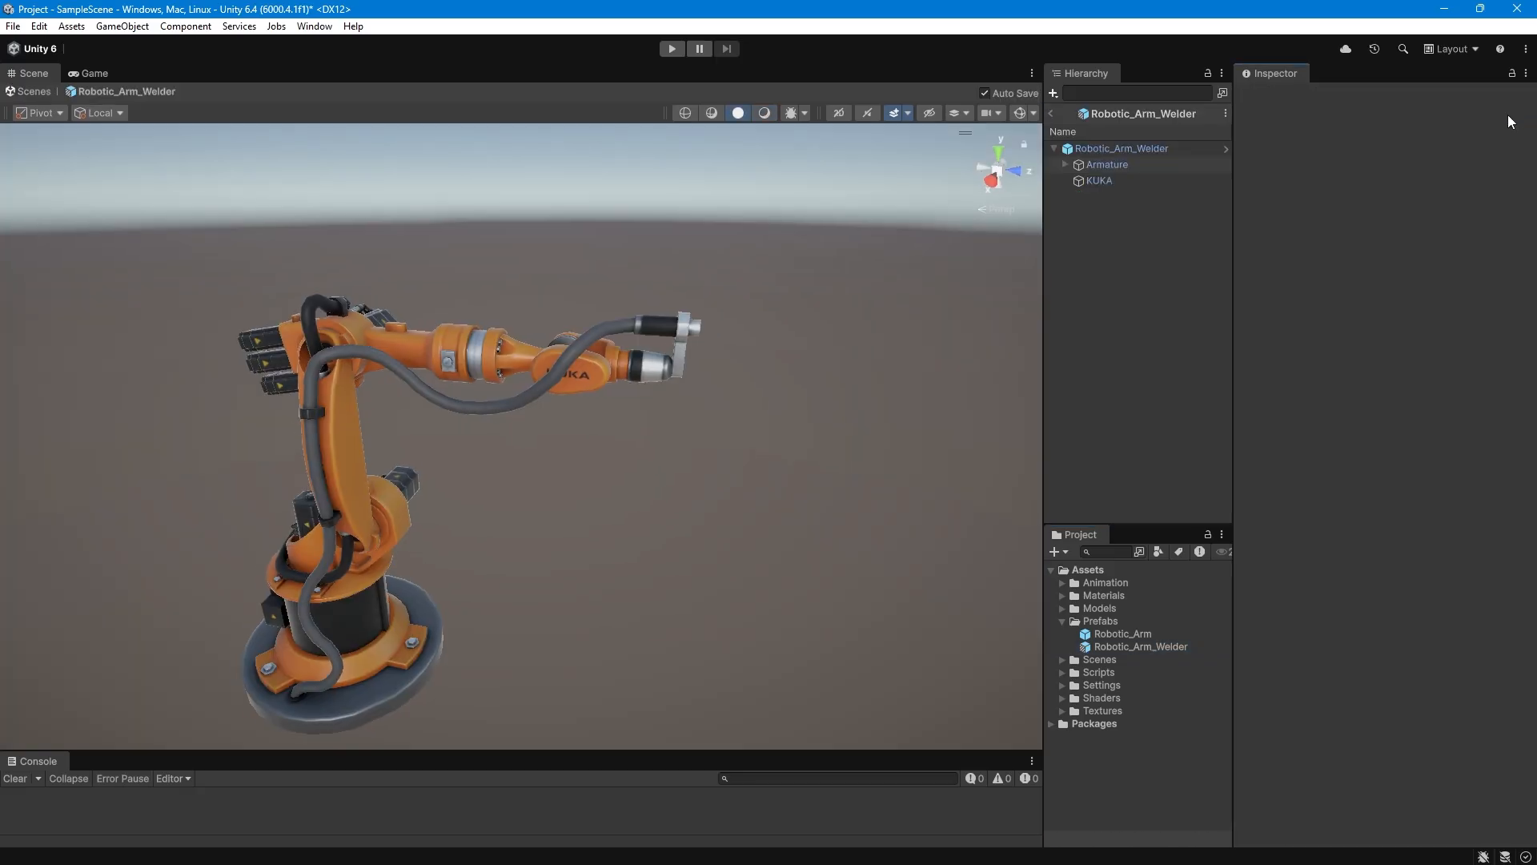
{"action": "left_click_drag", "start_coordinate": [1044, 280], "coordinate": [1029, 278]}
{"action": "right_click_drag", "start_coordinate": [677, 373], "coordinate": [716, 382], "text": "alt"}
{"action": "middle_click_drag", "start_coordinate": [717, 380], "coordinate": [721, 337]}
{"action": "left_click_drag", "start_coordinate": [692, 385], "coordinate": [704, 398], "text": "alt"}
{"action": "middle_click_drag", "start_coordinate": [699, 416], "coordinate": [698, 404]}
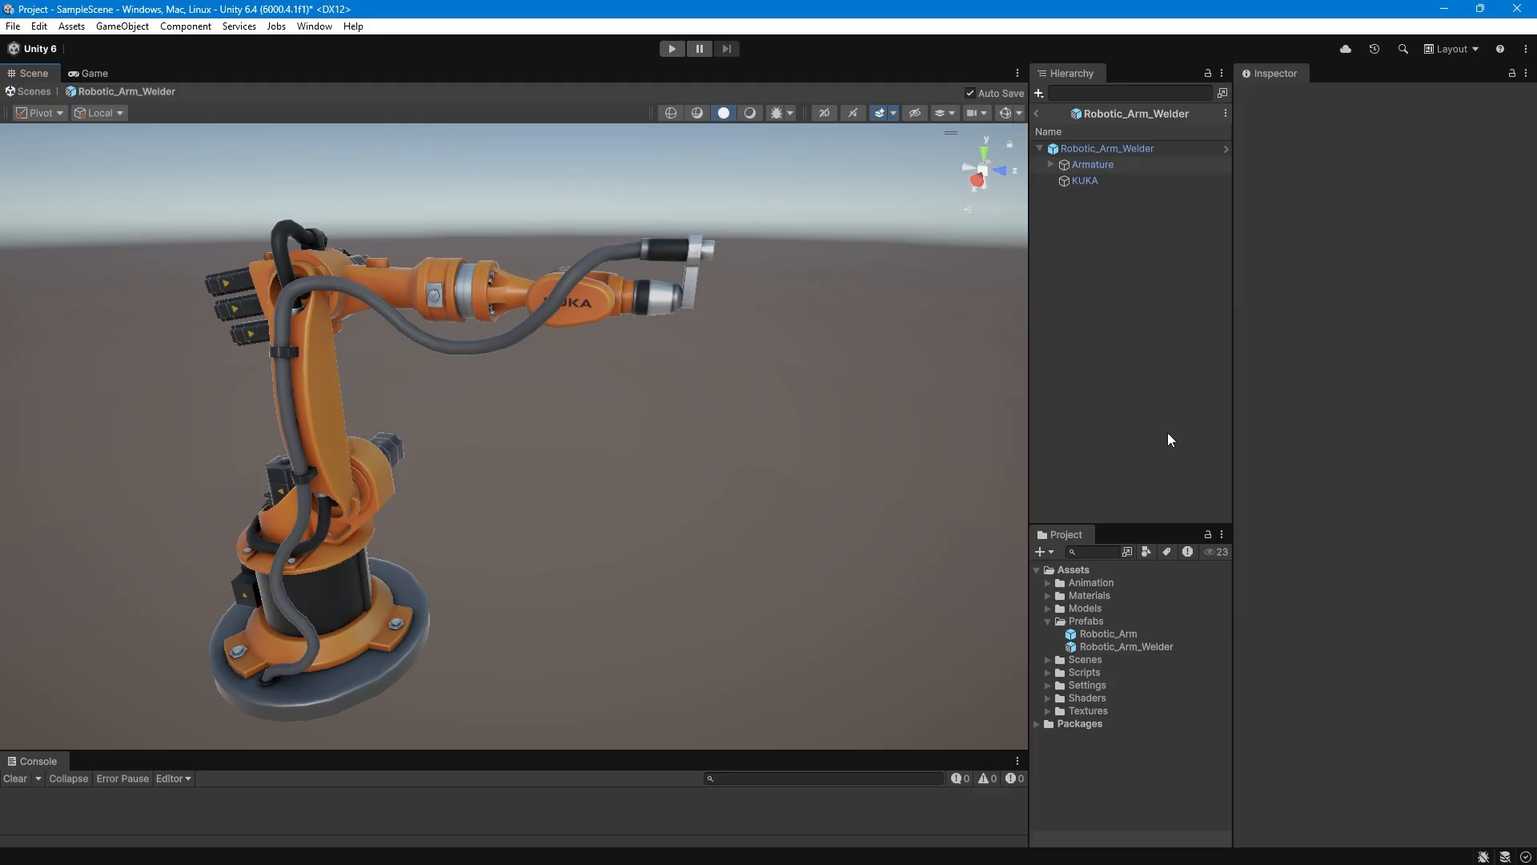
Add the Welder_Attachment model to the prefab and parent it under the armature's Holder bone.
{"action": "left_click", "coordinate": [1048, 608]}
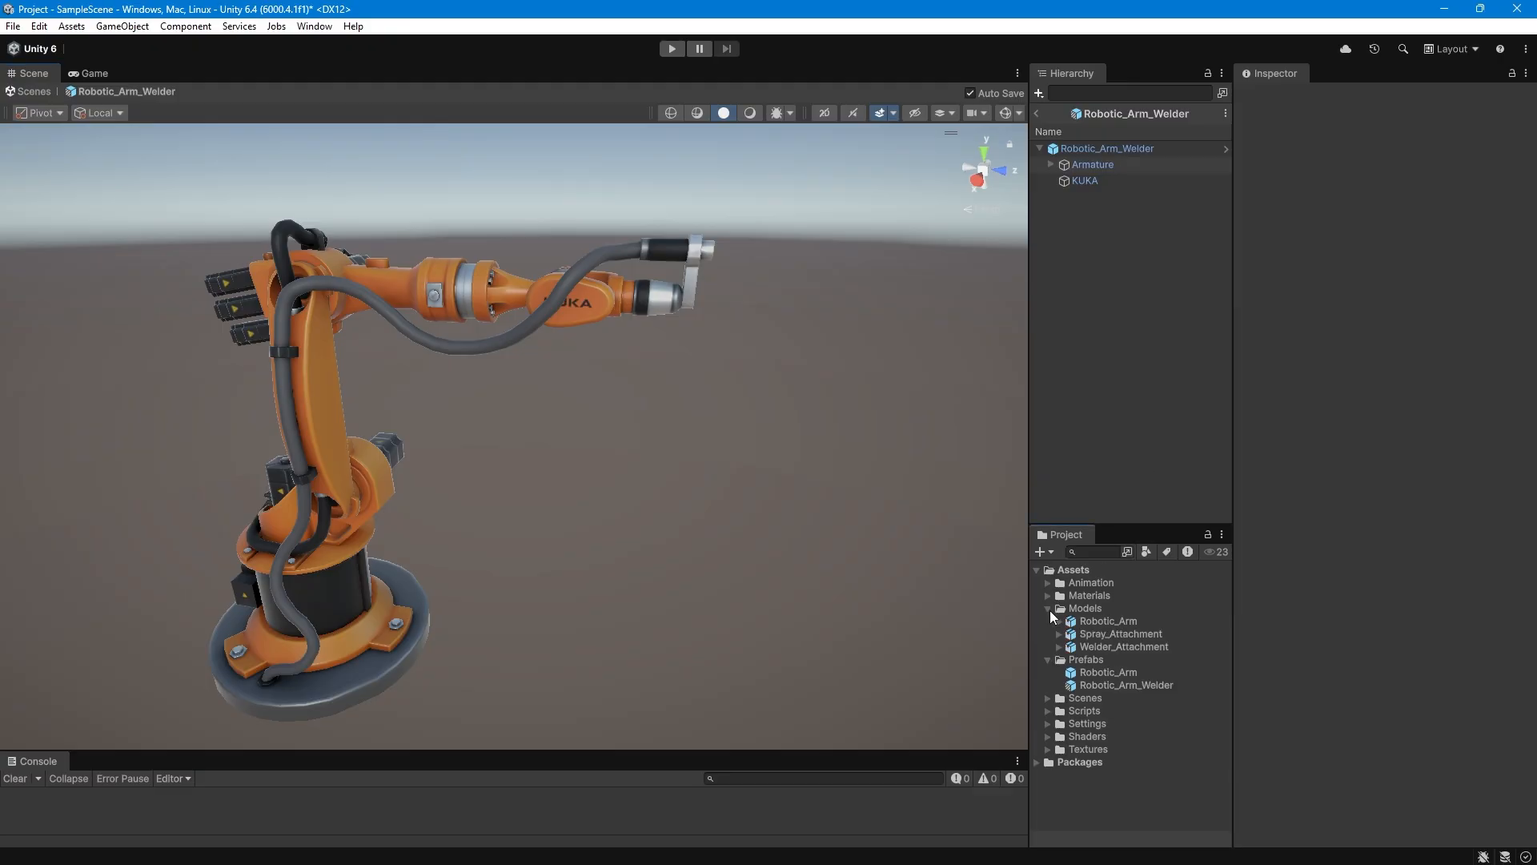
{"action": "left_click", "coordinate": [1123, 649]}
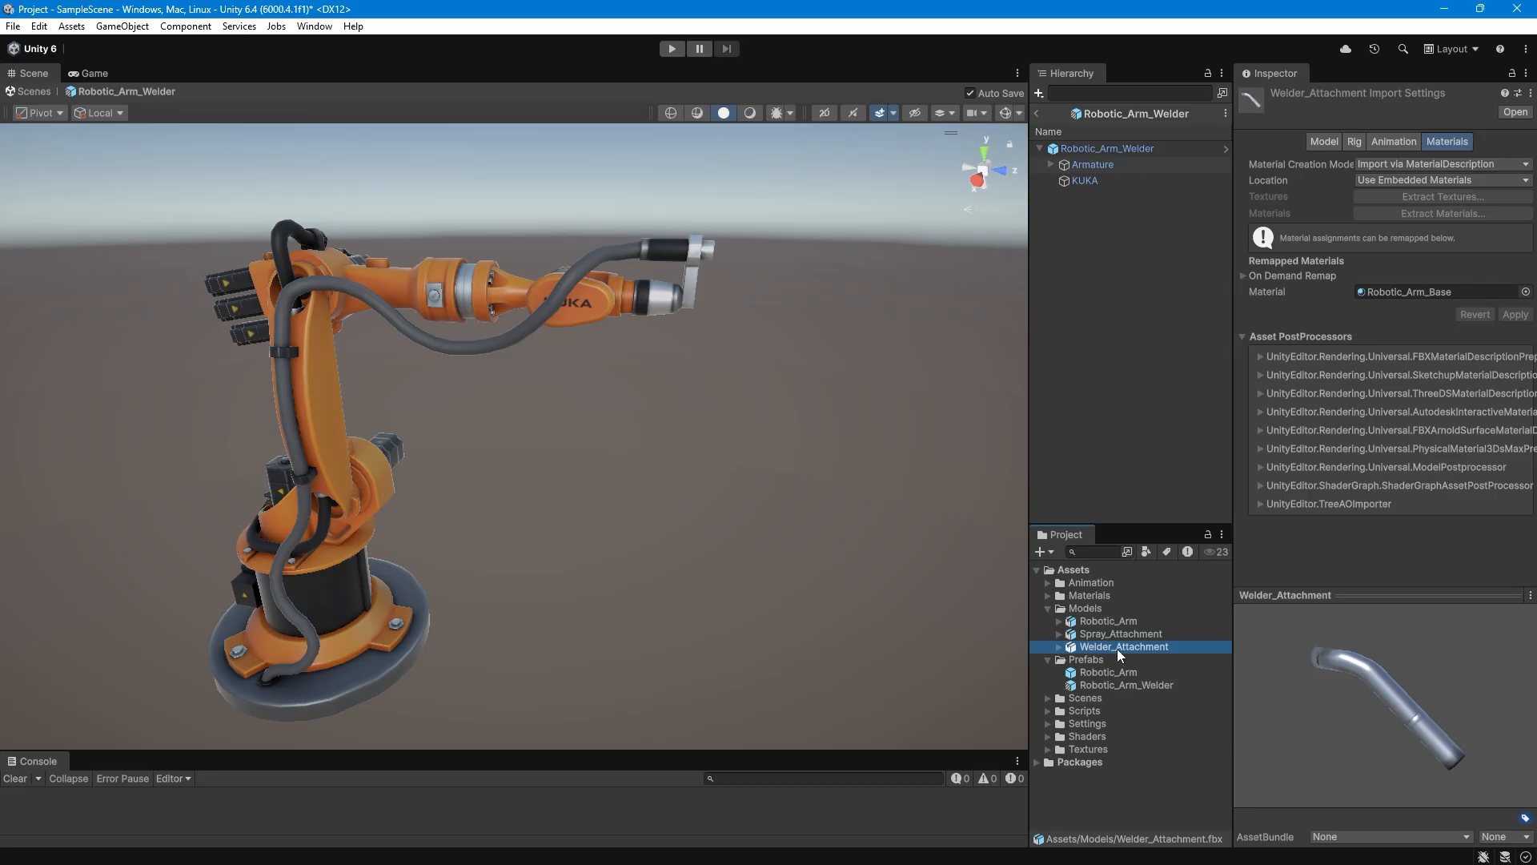
{"action": "left_click_drag", "start_coordinate": [1117, 648], "coordinate": [1102, 149]}
{"action": "left_click", "coordinate": [1051, 164], "text": "alt"}
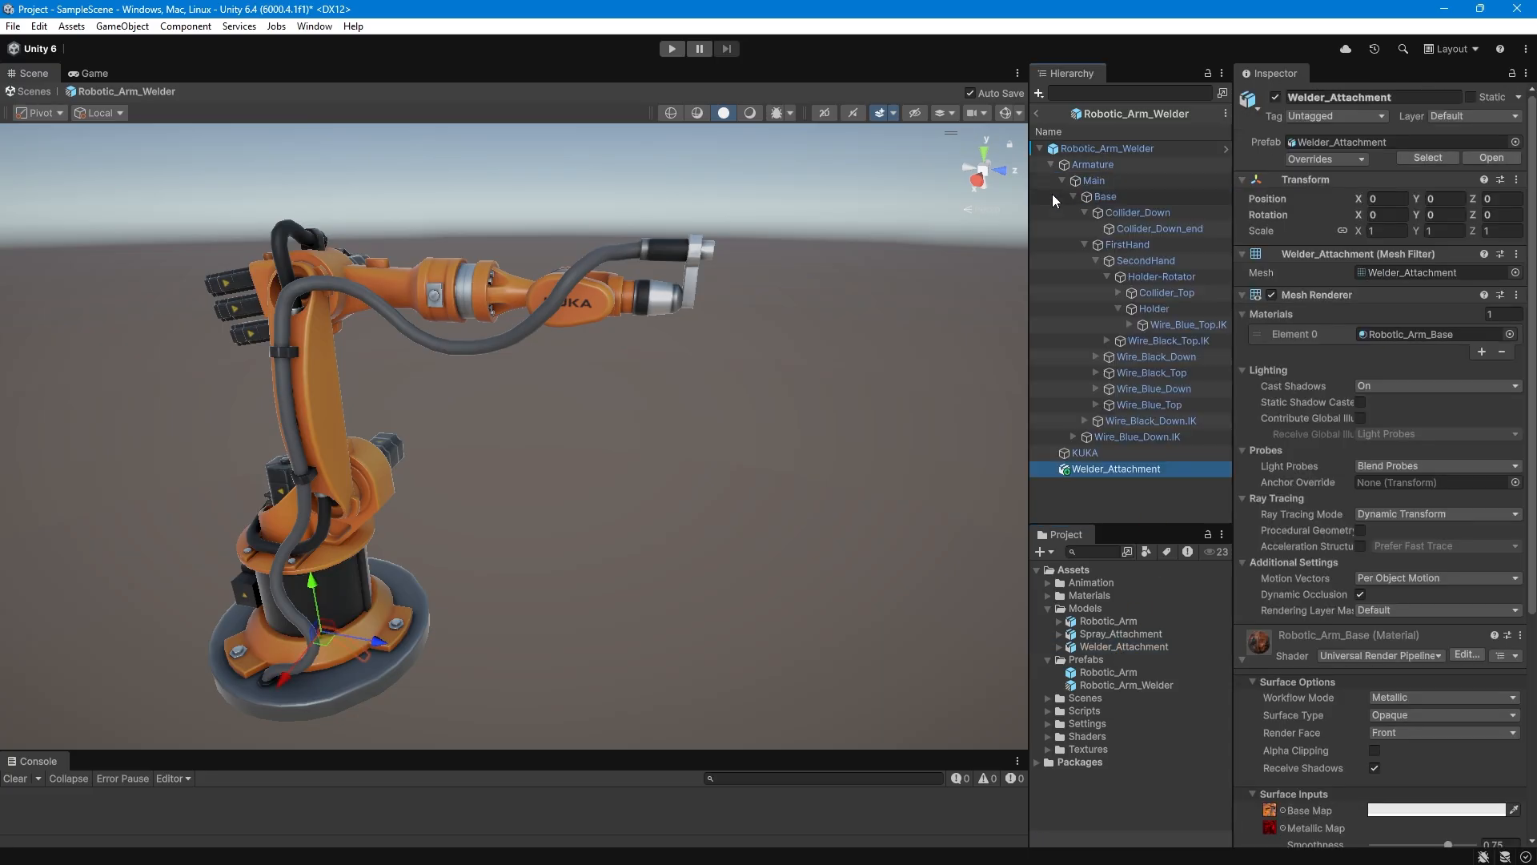
{"action": "left_click_drag", "start_coordinate": [1132, 473], "coordinate": [1153, 309]}
Move Welder_Attachment onto the bracket at the arm's tip, at about X -0.024, Y 1.788, Z 0.602.
{"action": "left_click_drag", "start_coordinate": [378, 642], "coordinate": [730, 704]}
{"action": "left_click_drag", "start_coordinate": [683, 654], "coordinate": [750, 182]}
{"action": "scroll", "coordinate": [757, 318], "scroll_direction": "up", "scroll_amount": 6}
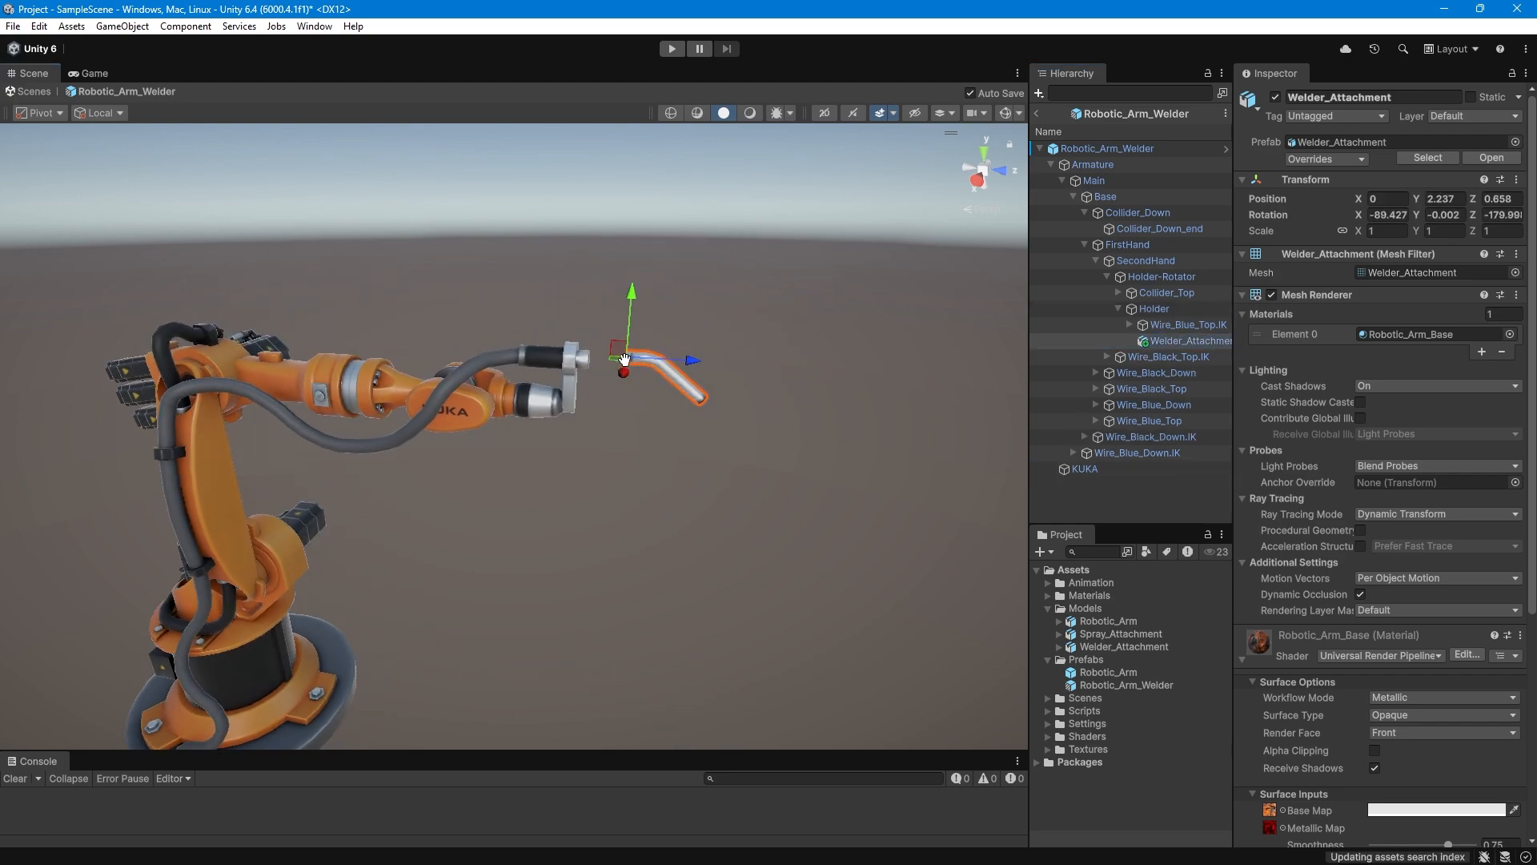
{"action": "left_click_drag", "start_coordinate": [756, 318], "coordinate": [691, 317]}
{"action": "left_click_drag", "start_coordinate": [629, 326], "coordinate": [629, 341]}
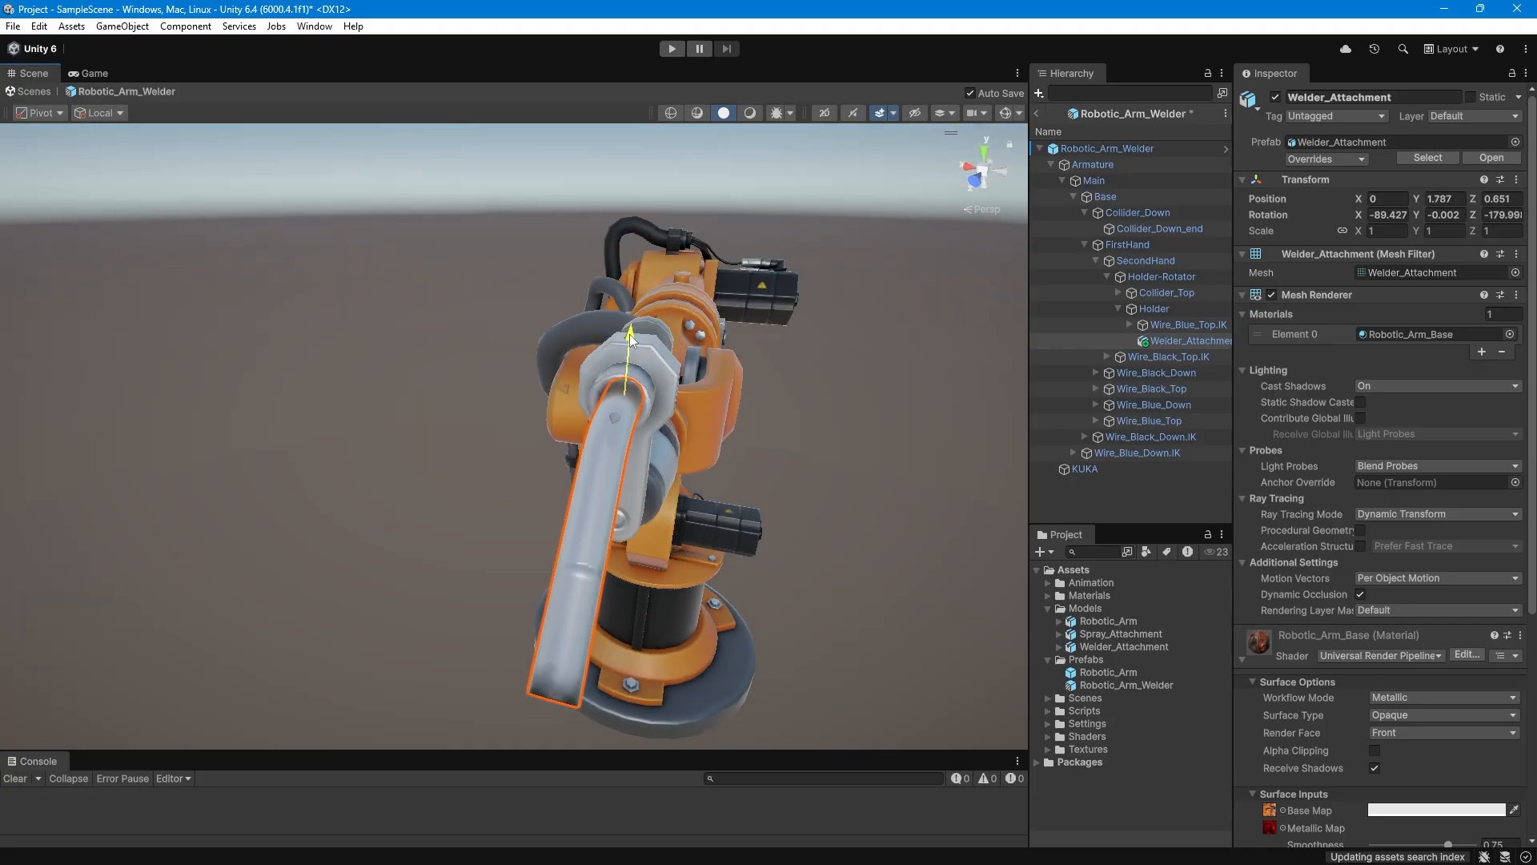
{"action": "left_click_drag", "start_coordinate": [569, 405], "coordinate": [560, 404]}
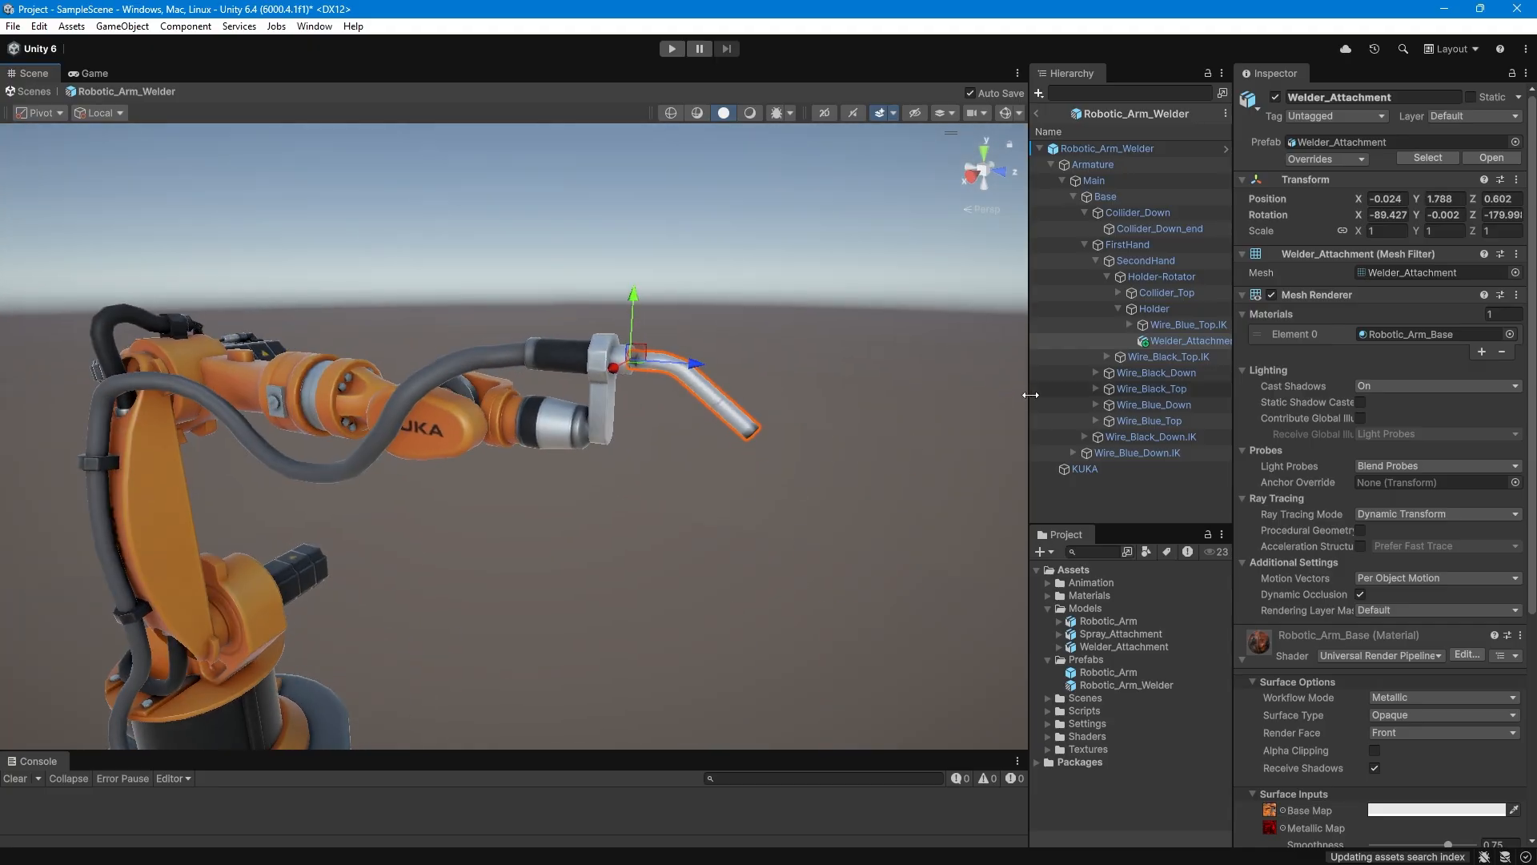
{"action": "left_click_drag", "start_coordinate": [1029, 394], "coordinate": [987, 400]}
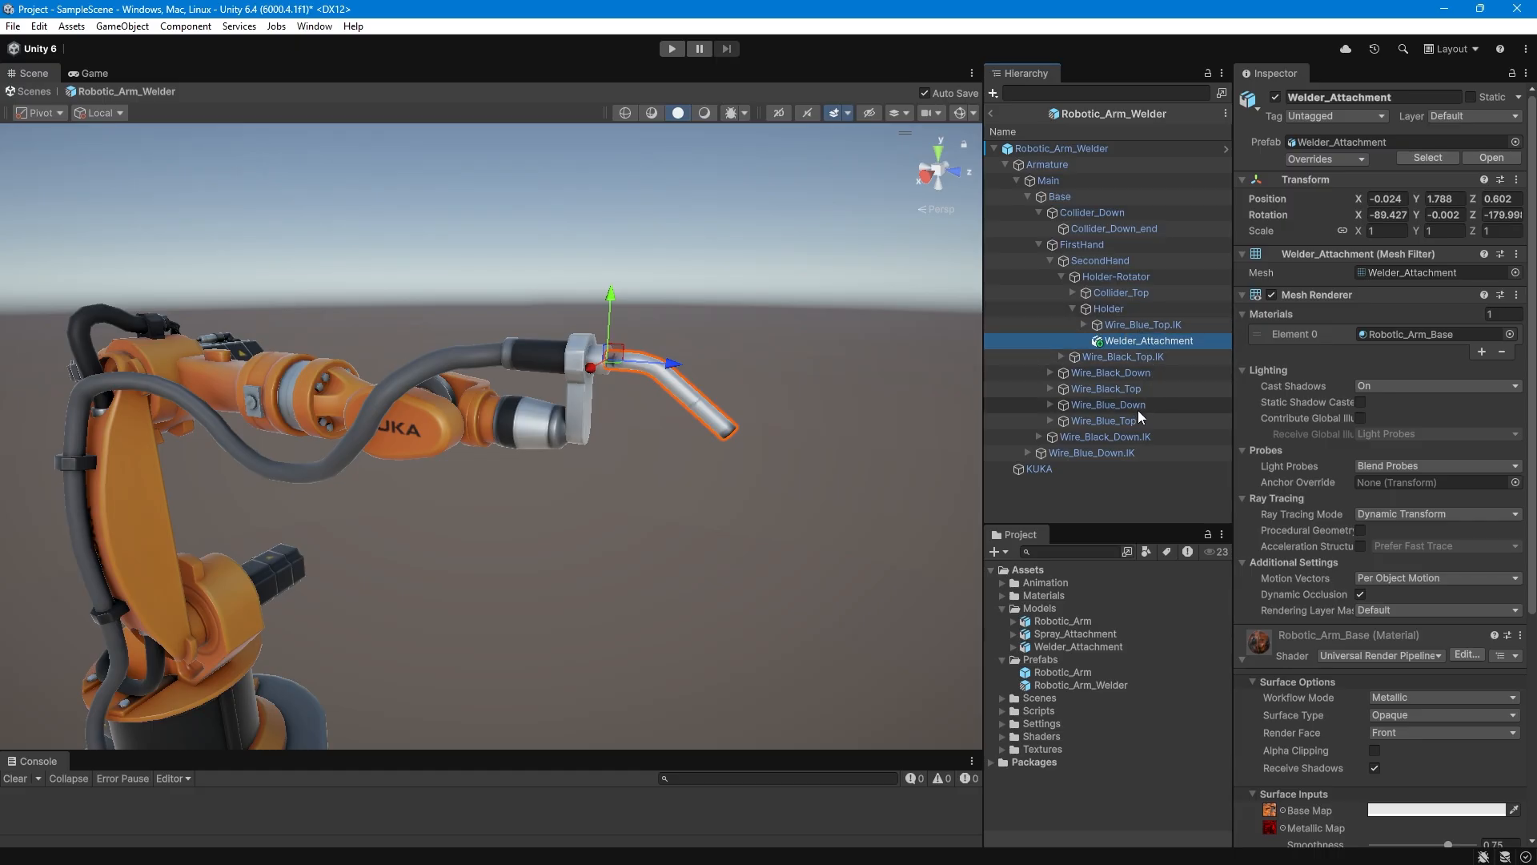
Replace the KUKA mesh's material with Robotic_Arm_Welder from the Materials folder.
{"action": "left_click", "coordinate": [1003, 164]}
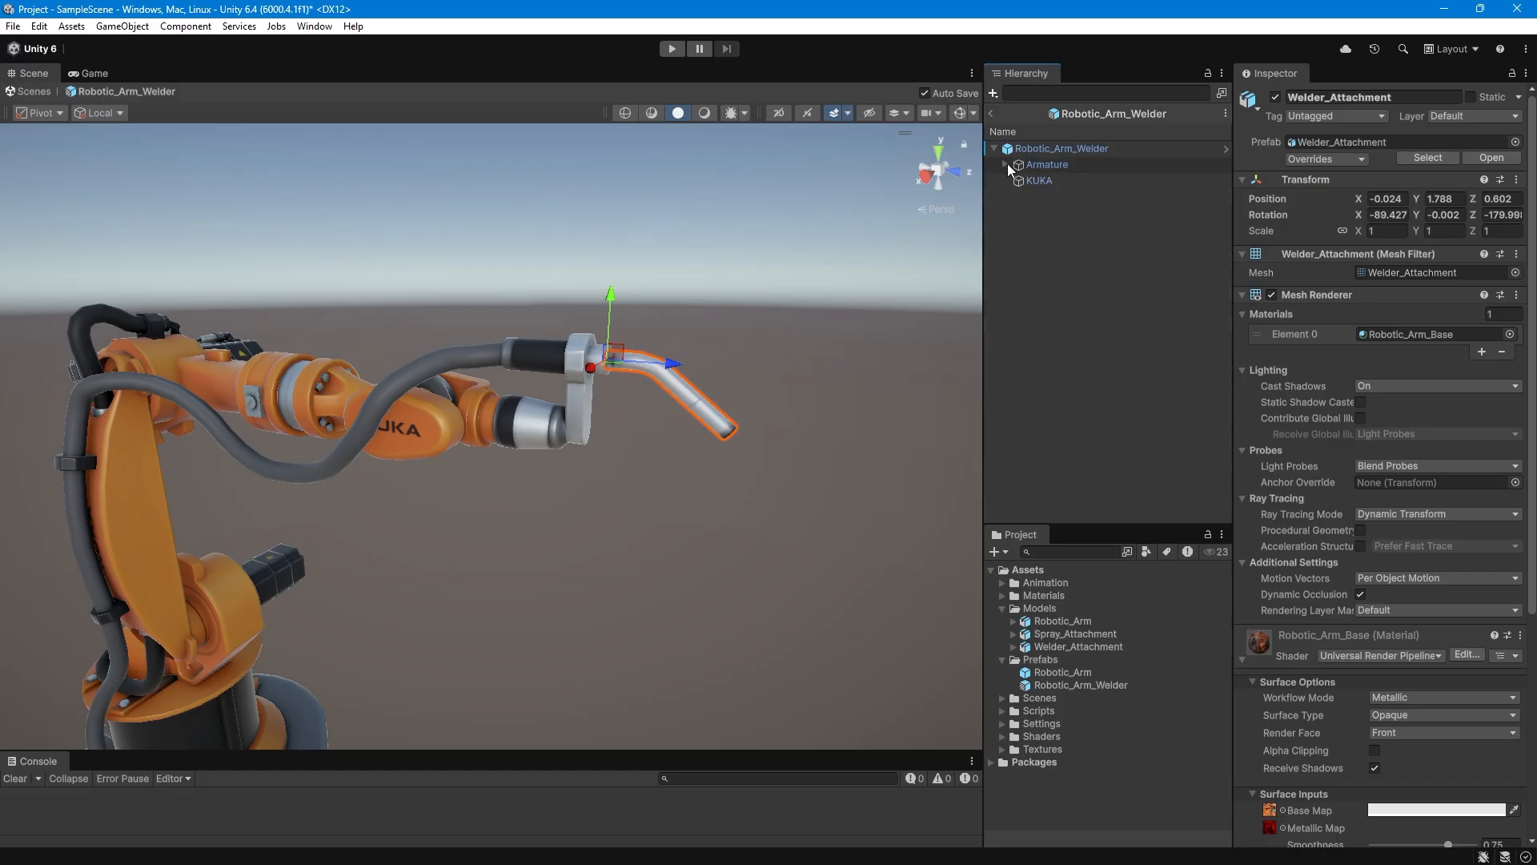
{"action": "left_click", "coordinate": [1049, 183]}
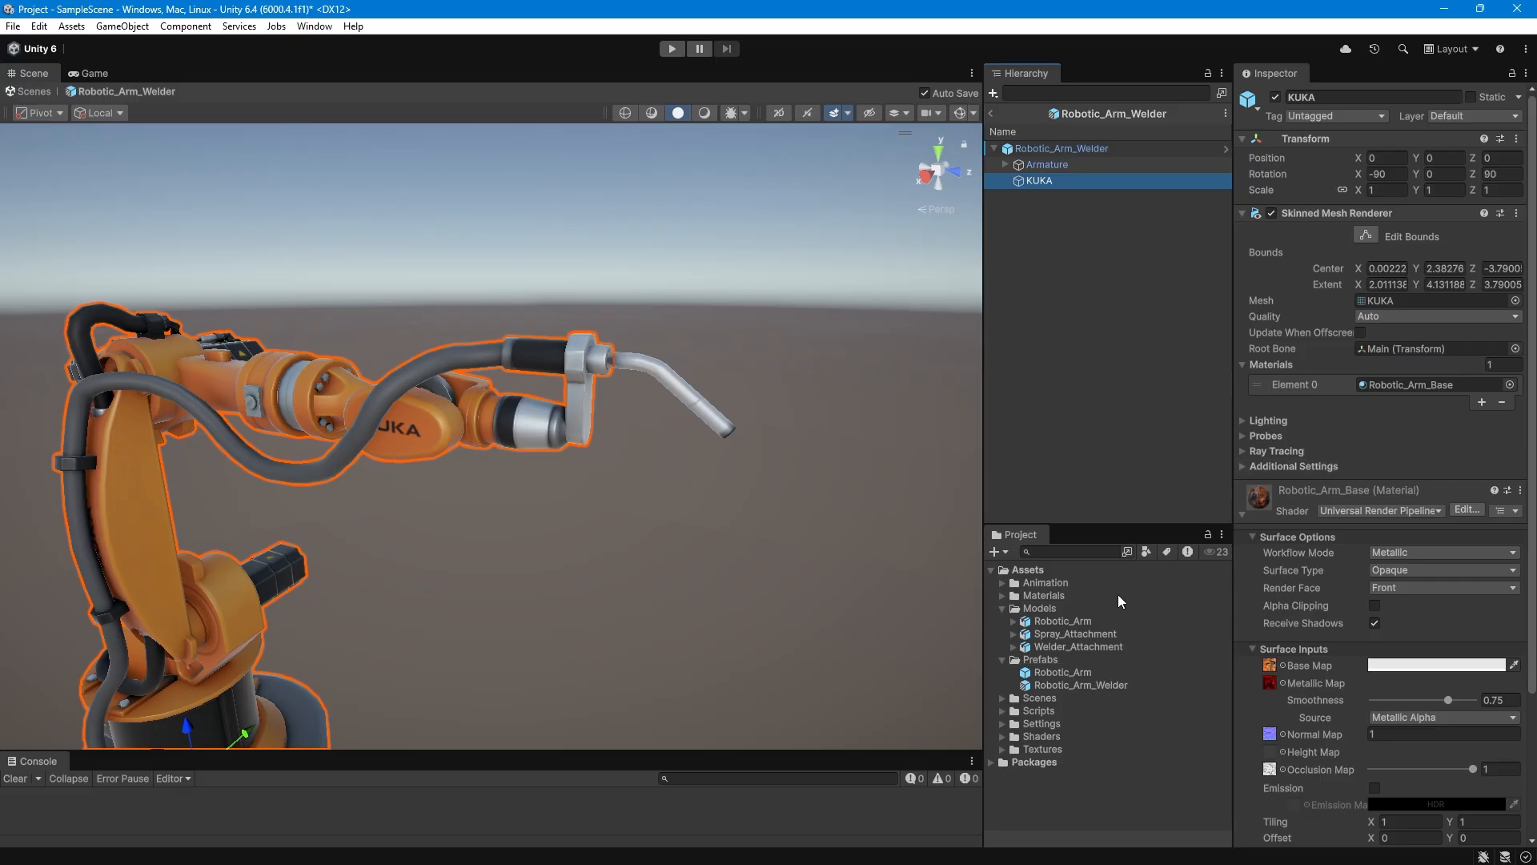
{"action": "left_click", "coordinate": [1003, 608]}
{"action": "left_click", "coordinate": [1002, 594]}
{"action": "left_click_drag", "start_coordinate": [1085, 644], "coordinate": [1382, 383]}
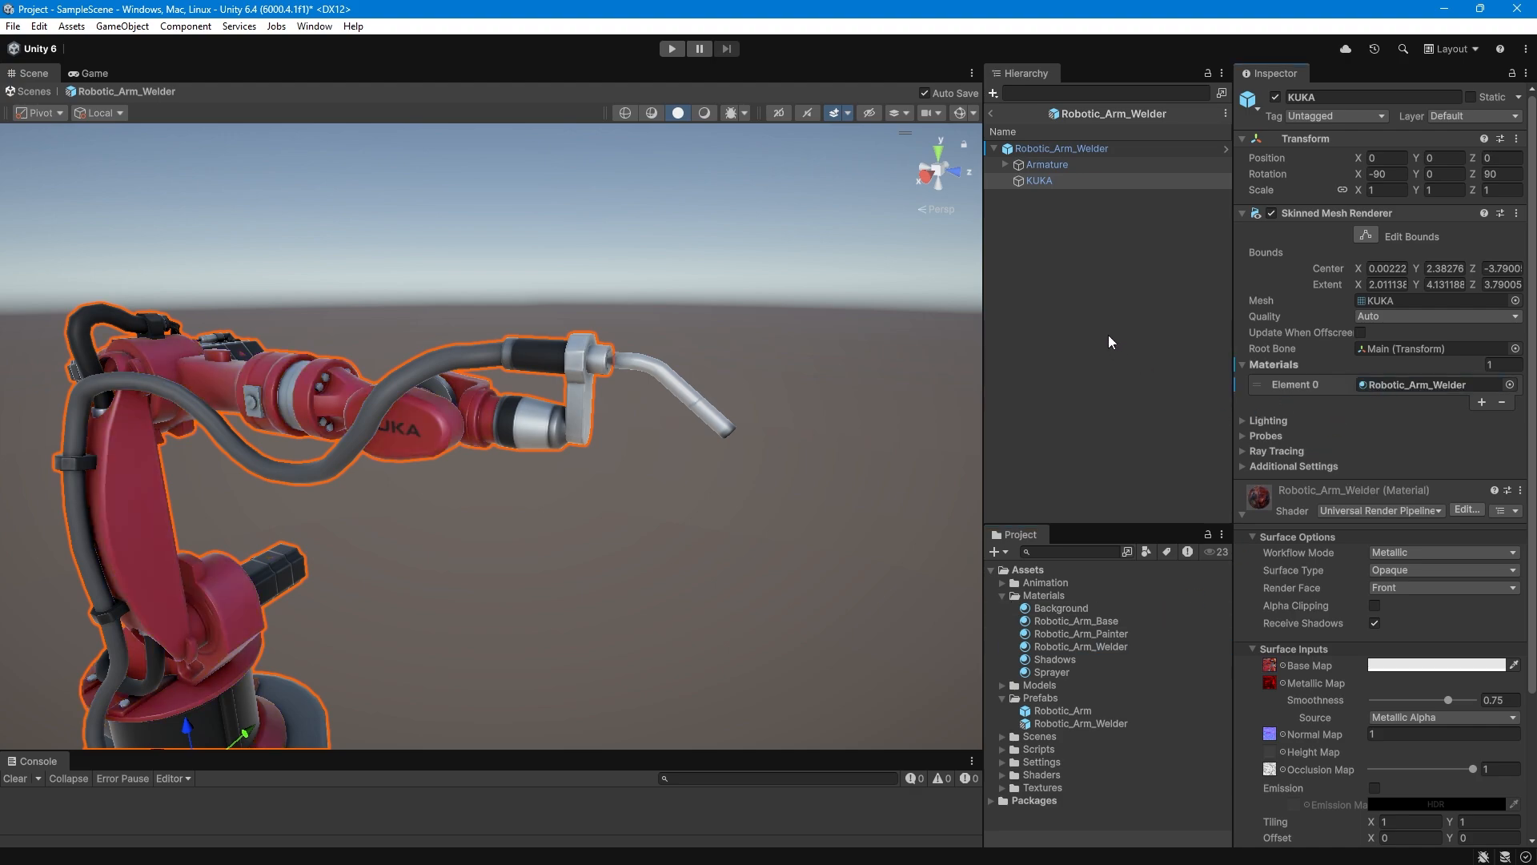
Set the Animation Speed of the Arm Animation Controller on the Robotic_Arm_Welder root to 1.5.
{"action": "left_click", "coordinate": [1034, 147]}
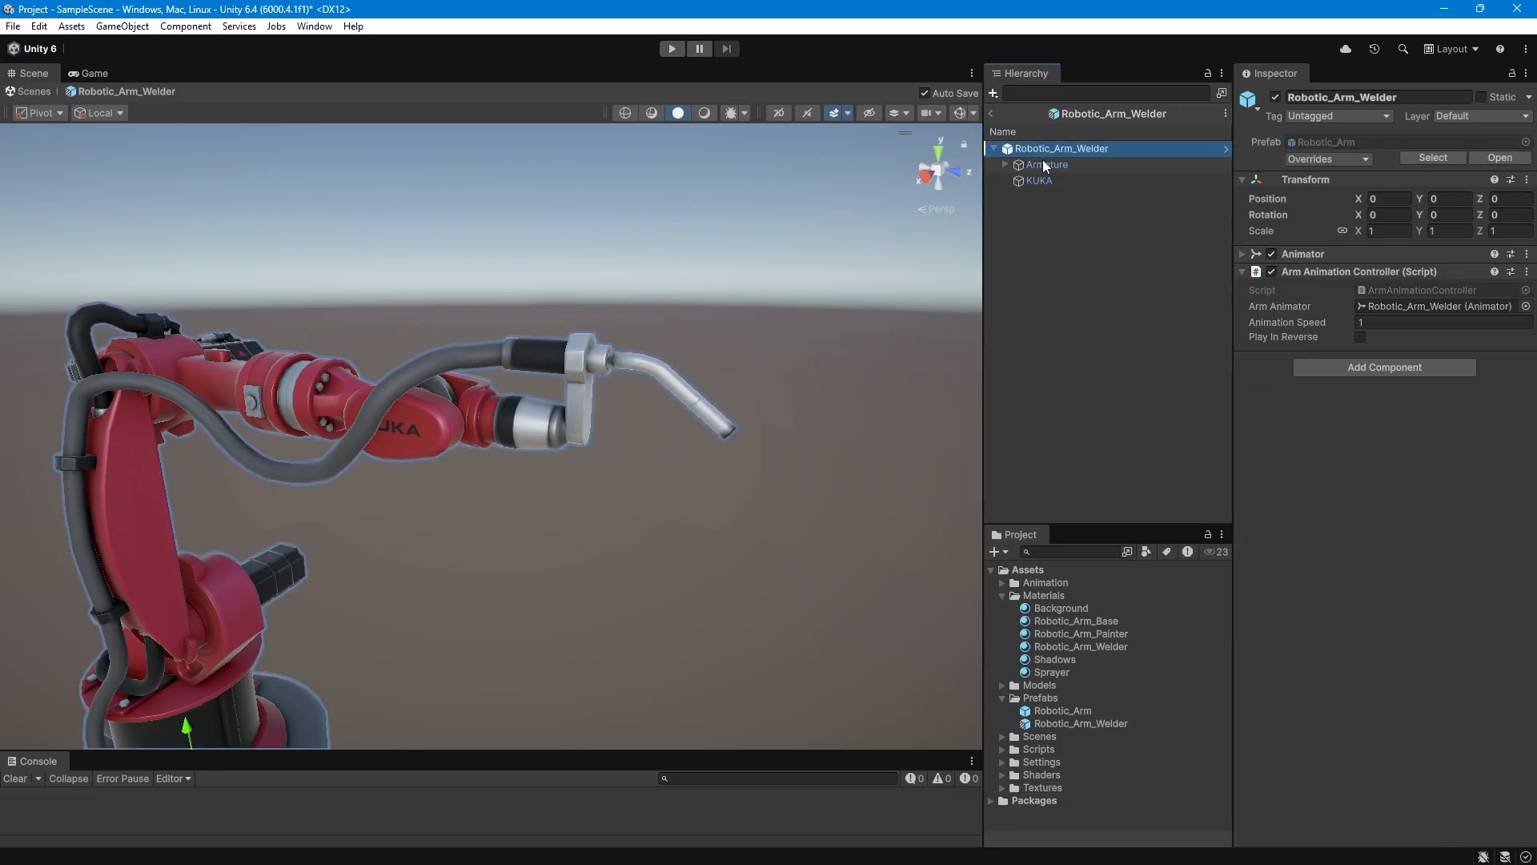
{"action": "left_click", "coordinate": [1424, 327]}
{"action": "type", "text": ".5"}
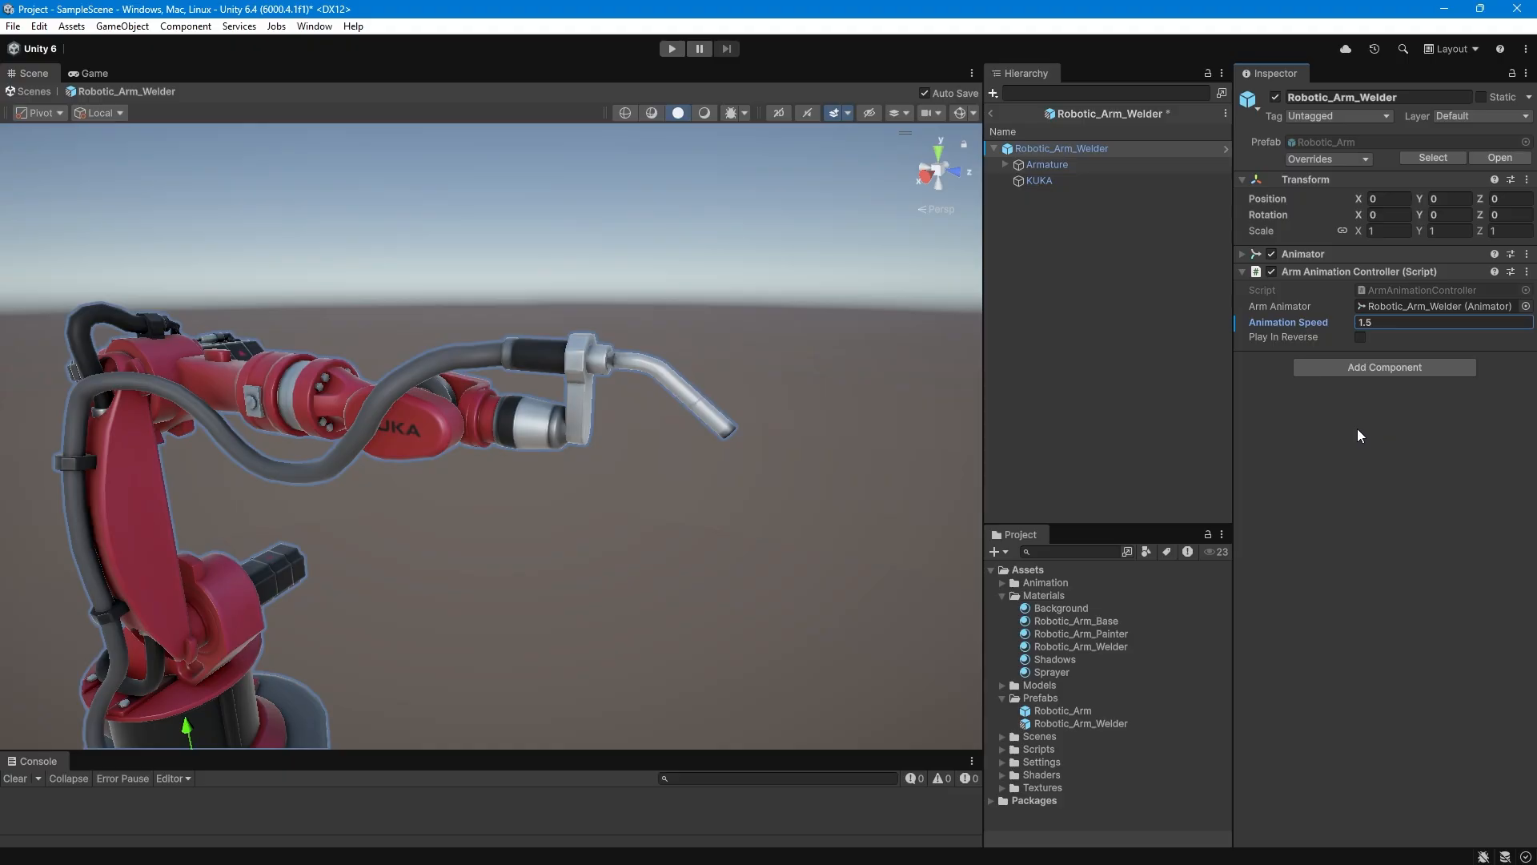
{"action": "left_click", "coordinate": [1036, 181]}
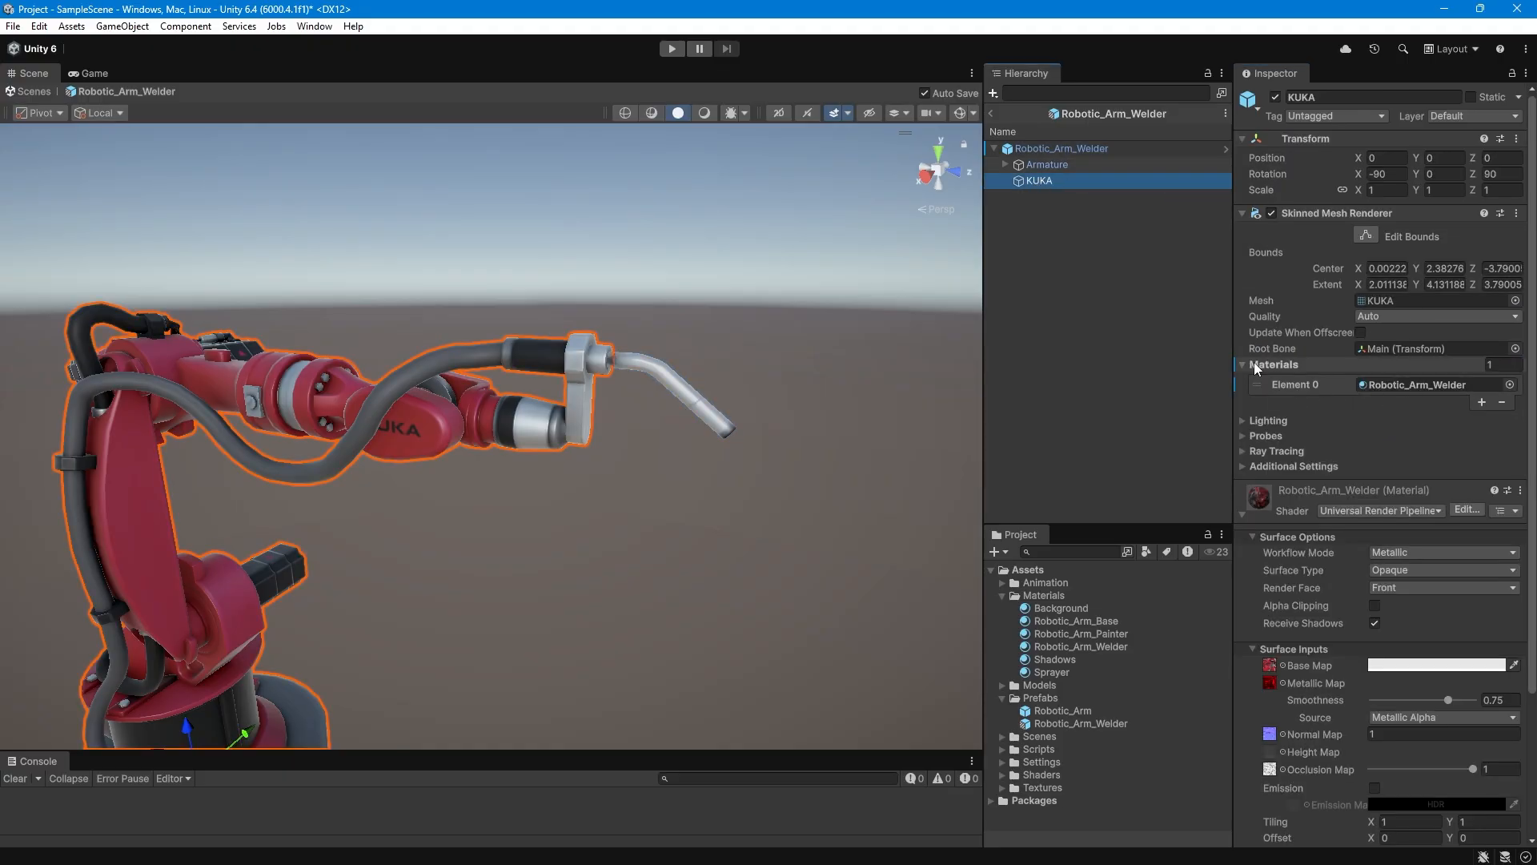
Return from the prefab to SampleScene and reactivate the Robotic_Arm object.
{"action": "left_click", "coordinate": [990, 112]}
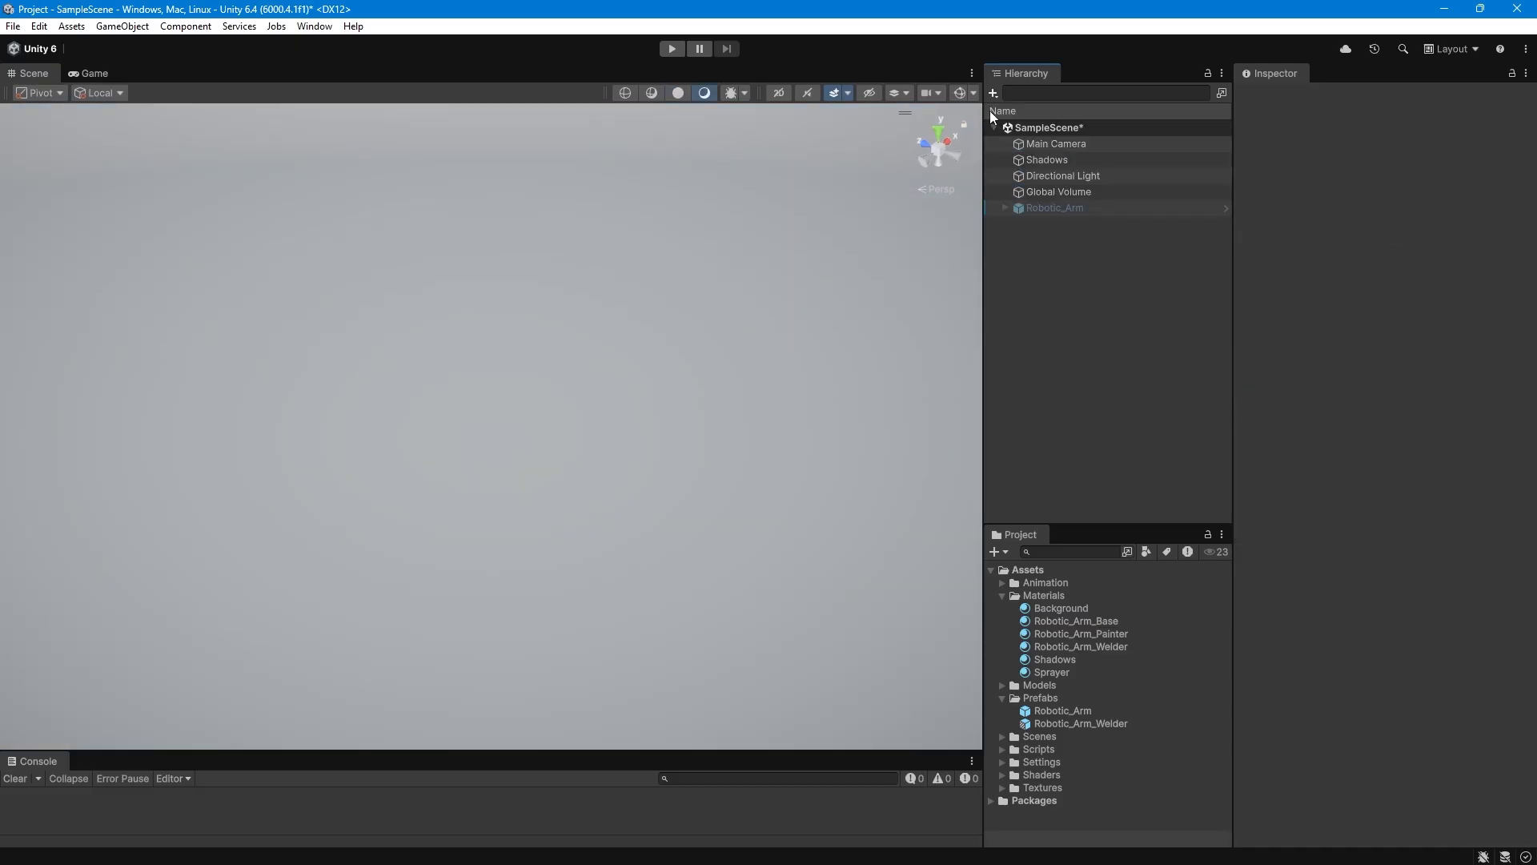
{"action": "left_click", "coordinate": [1044, 210]}
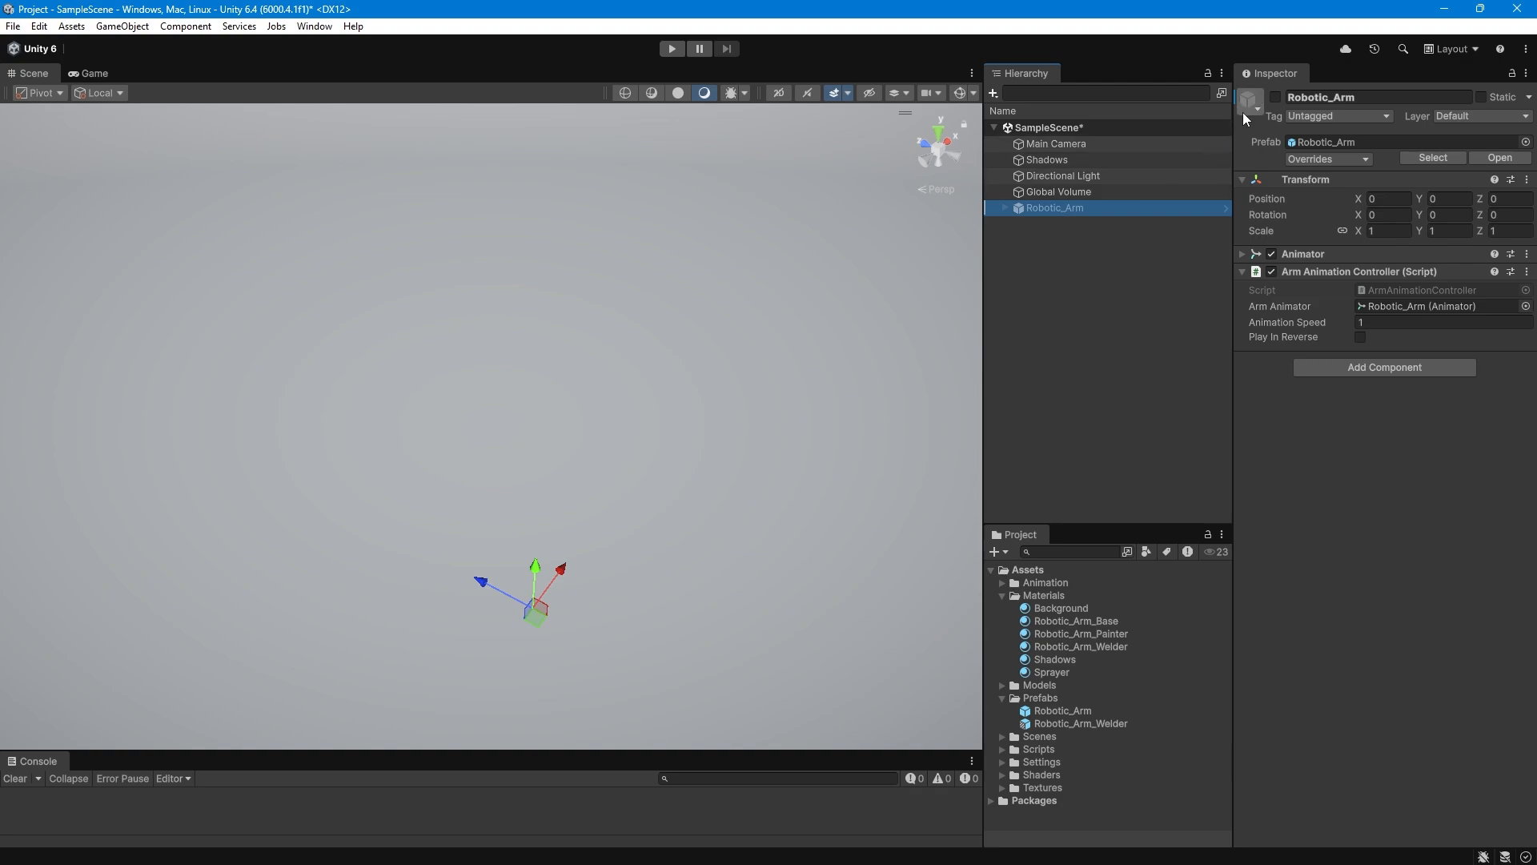
{"action": "left_click", "coordinate": [1275, 96]}
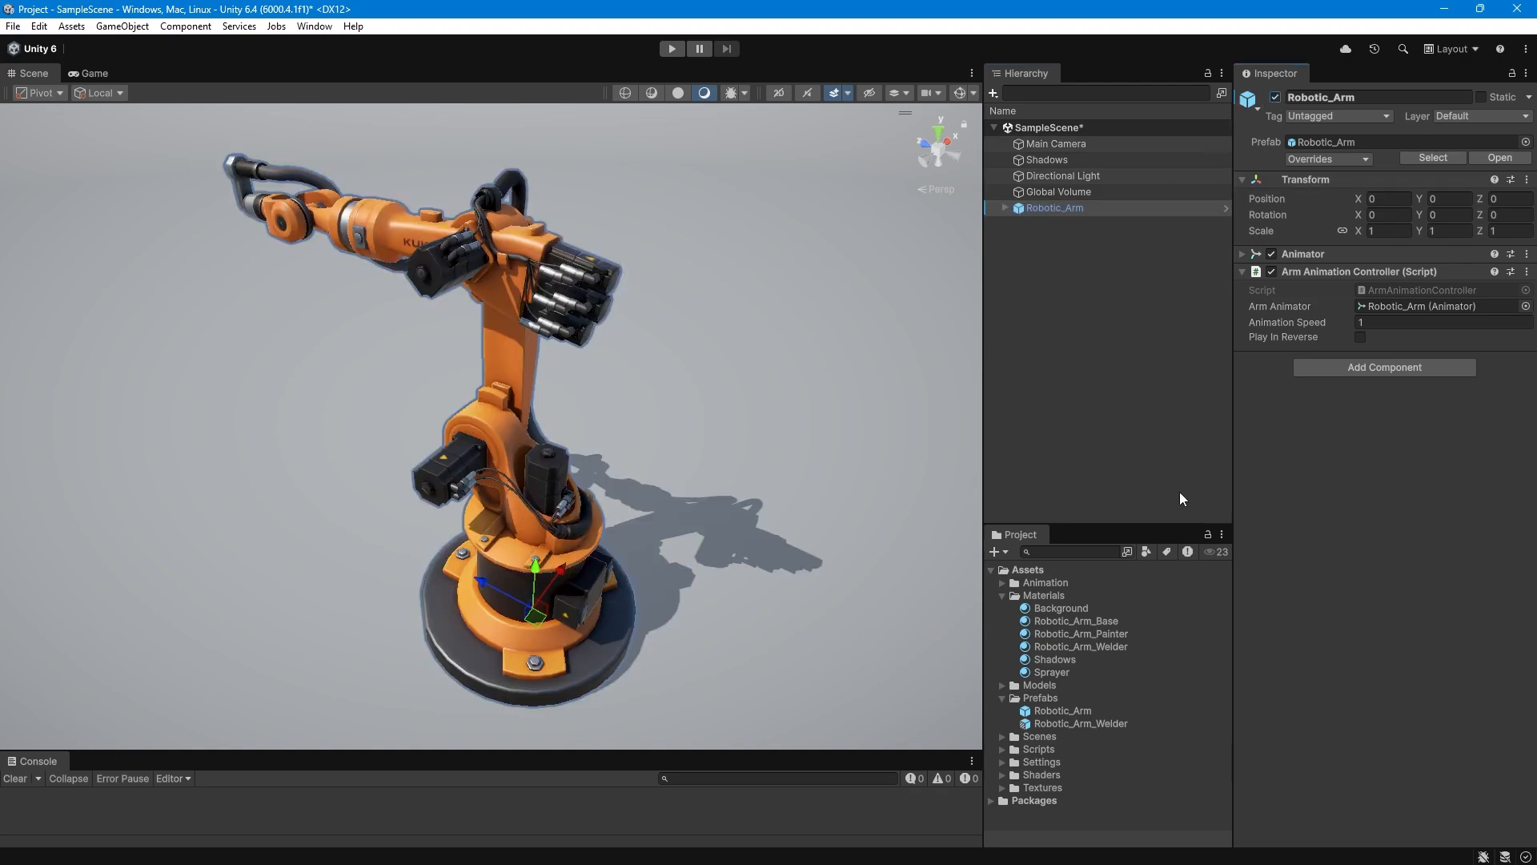
Add the Robotic_Arm_Welder prefab to the scene, set its X position to 8, and switch to the Game view.
{"action": "left_click_drag", "start_coordinate": [1088, 723], "coordinate": [1073, 352]}
{"action": "scroll", "coordinate": [577, 376], "scroll_direction": "down", "scroll_amount": 4}
{"action": "left_click_drag", "start_coordinate": [564, 372], "coordinate": [1122, 272], "text": "alt"}
{"action": "left_click", "coordinate": [1401, 197]}
{"action": "type", "text": "8"}
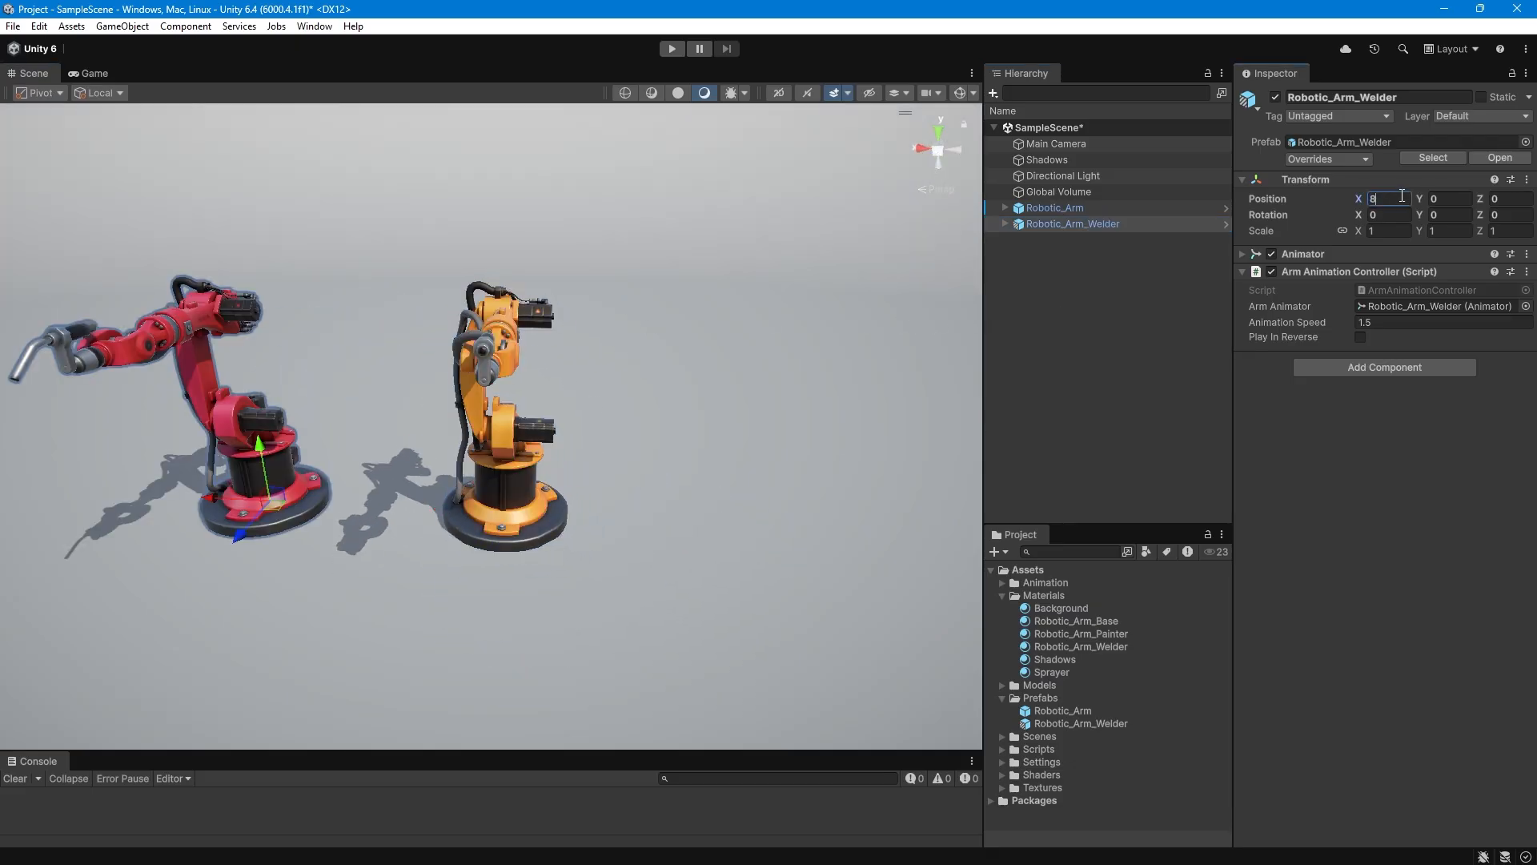
{"action": "key", "text": "Return"}
{"action": "scroll", "coordinate": [761, 431], "scroll_direction": "down", "scroll_amount": 2}
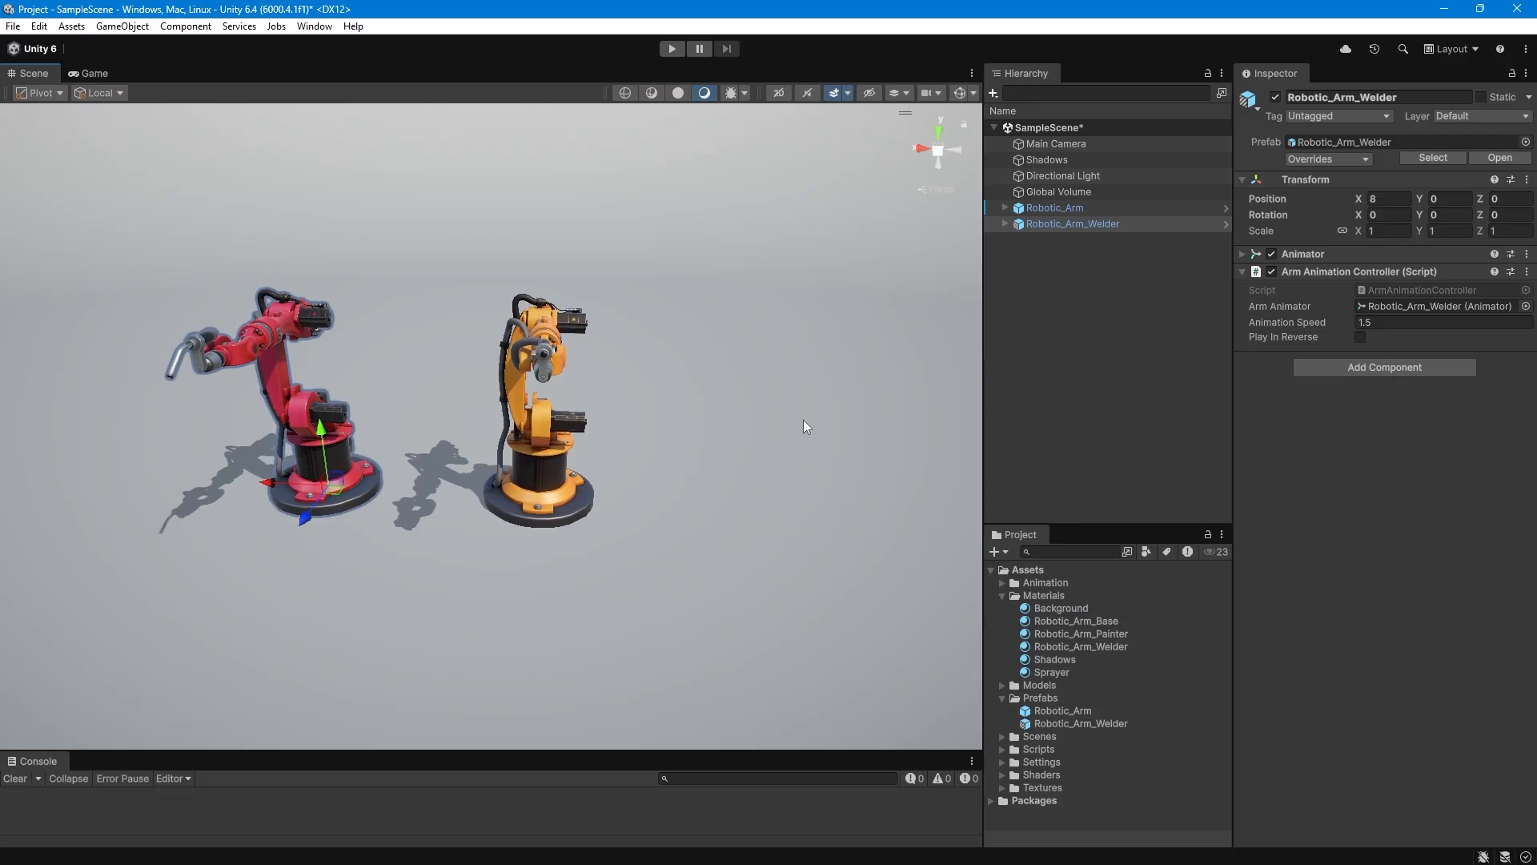
{"action": "left_click", "coordinate": [93, 74]}
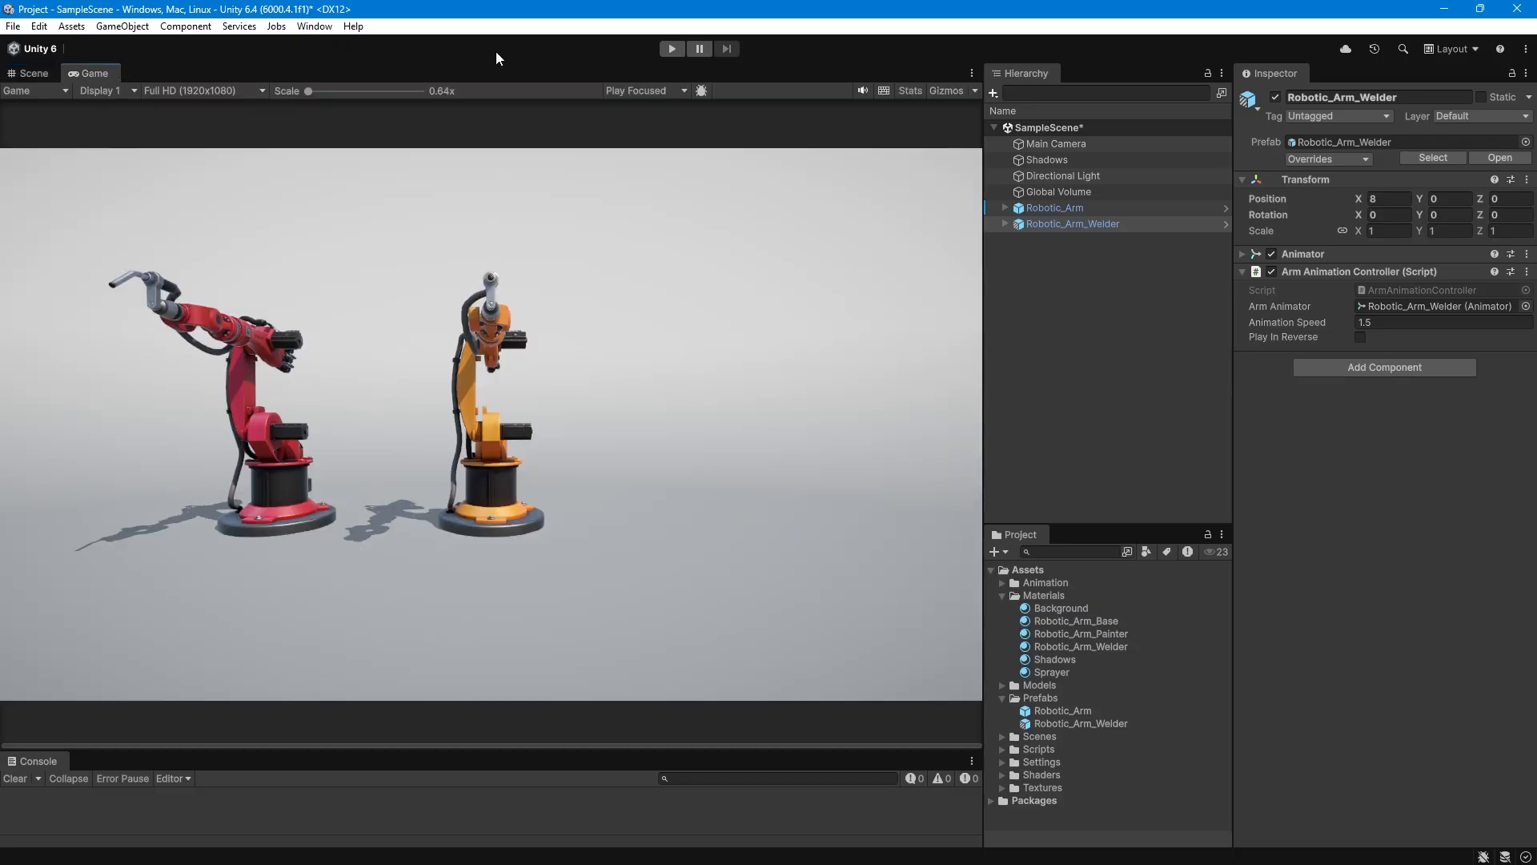
Run the scene in Play mode to preview the animation of the original and welder arms.
{"action": "left_click", "coordinate": [670, 49]}
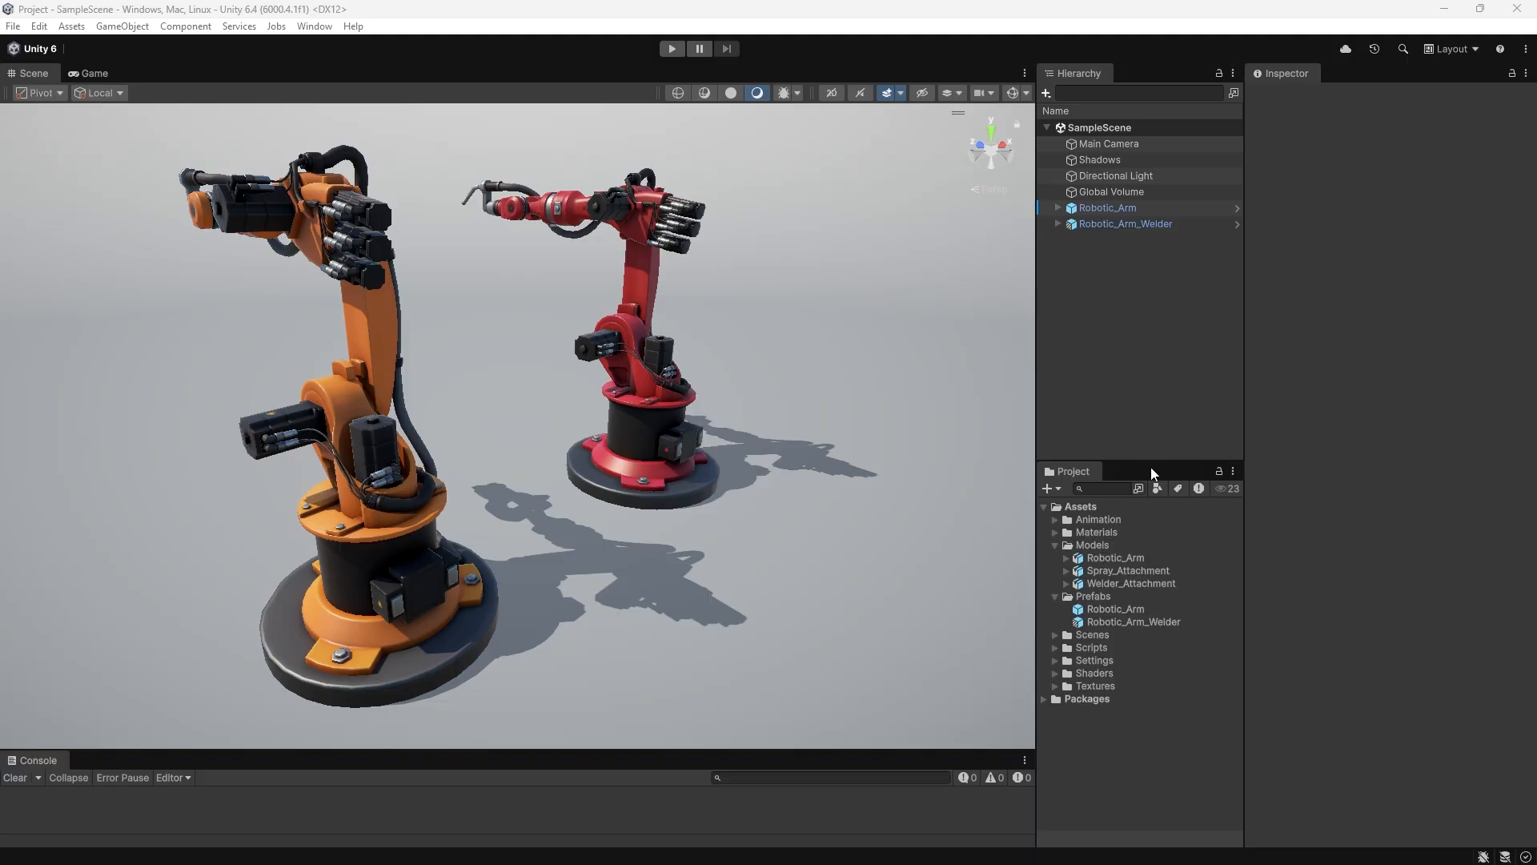
Create a prefab variant of Robotic_Arm in the Prefabs folder and name it Robotic_Arm_Painter.
{"action": "left_click", "coordinate": [1097, 612]}
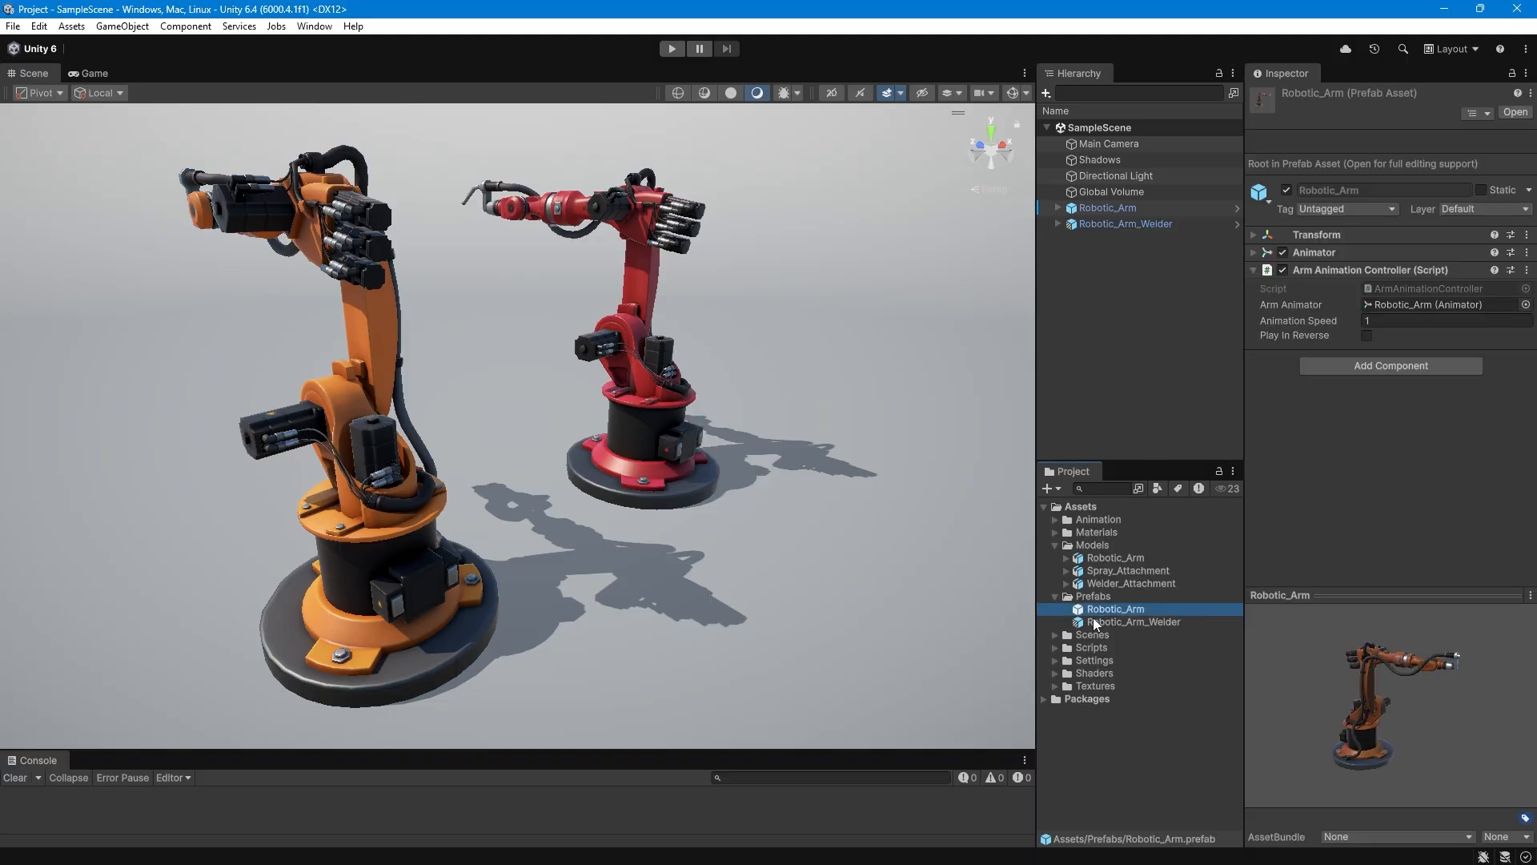
{"action": "right_click", "coordinate": [1083, 613]}
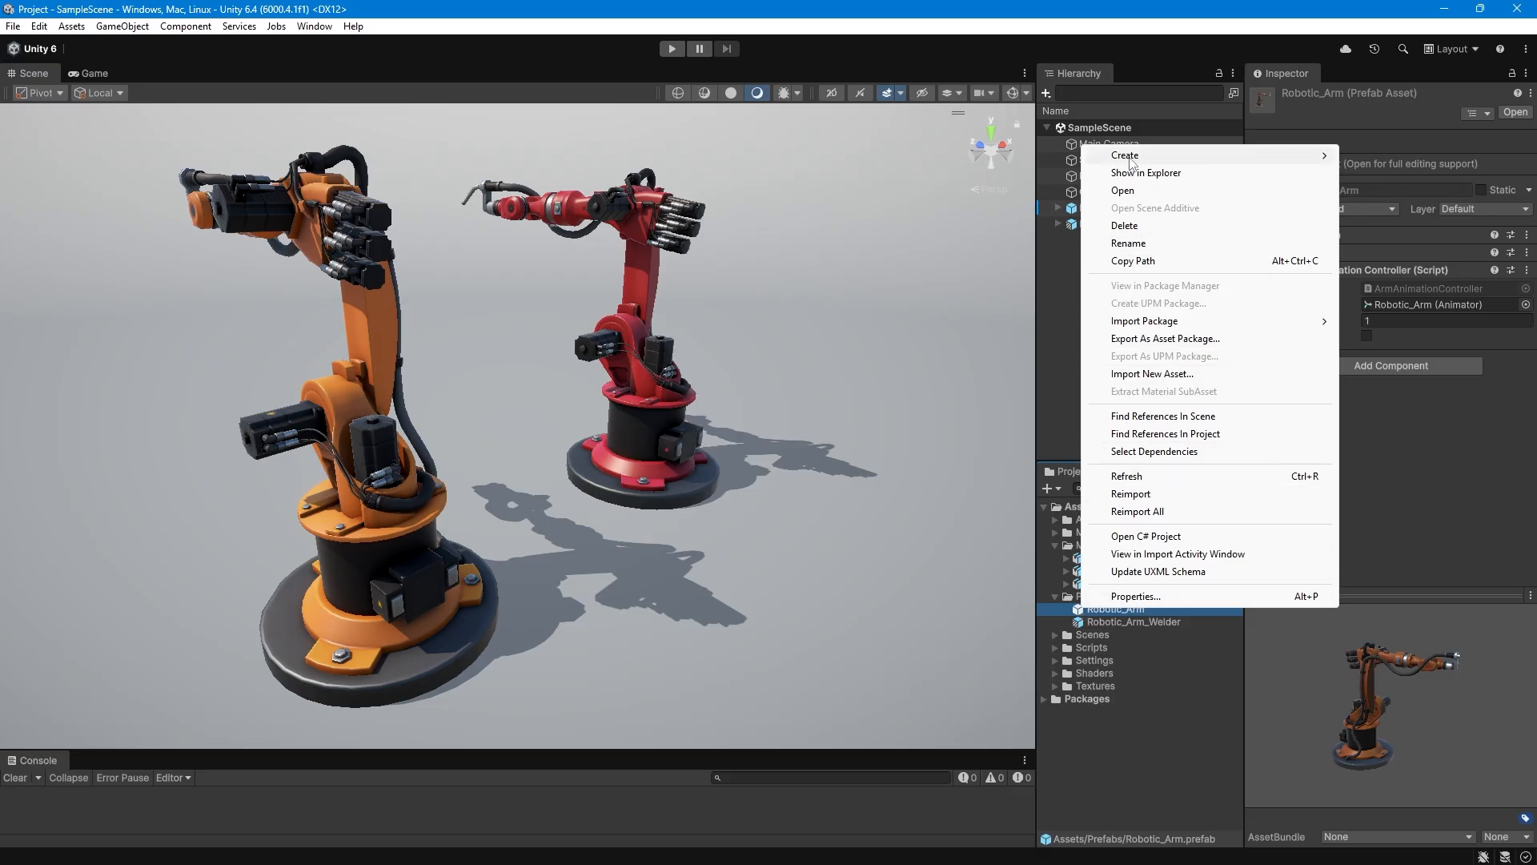
{"action": "mouse_move", "coordinate": [1125, 155]}
{"action": "left_click", "coordinate": [1409, 208]}
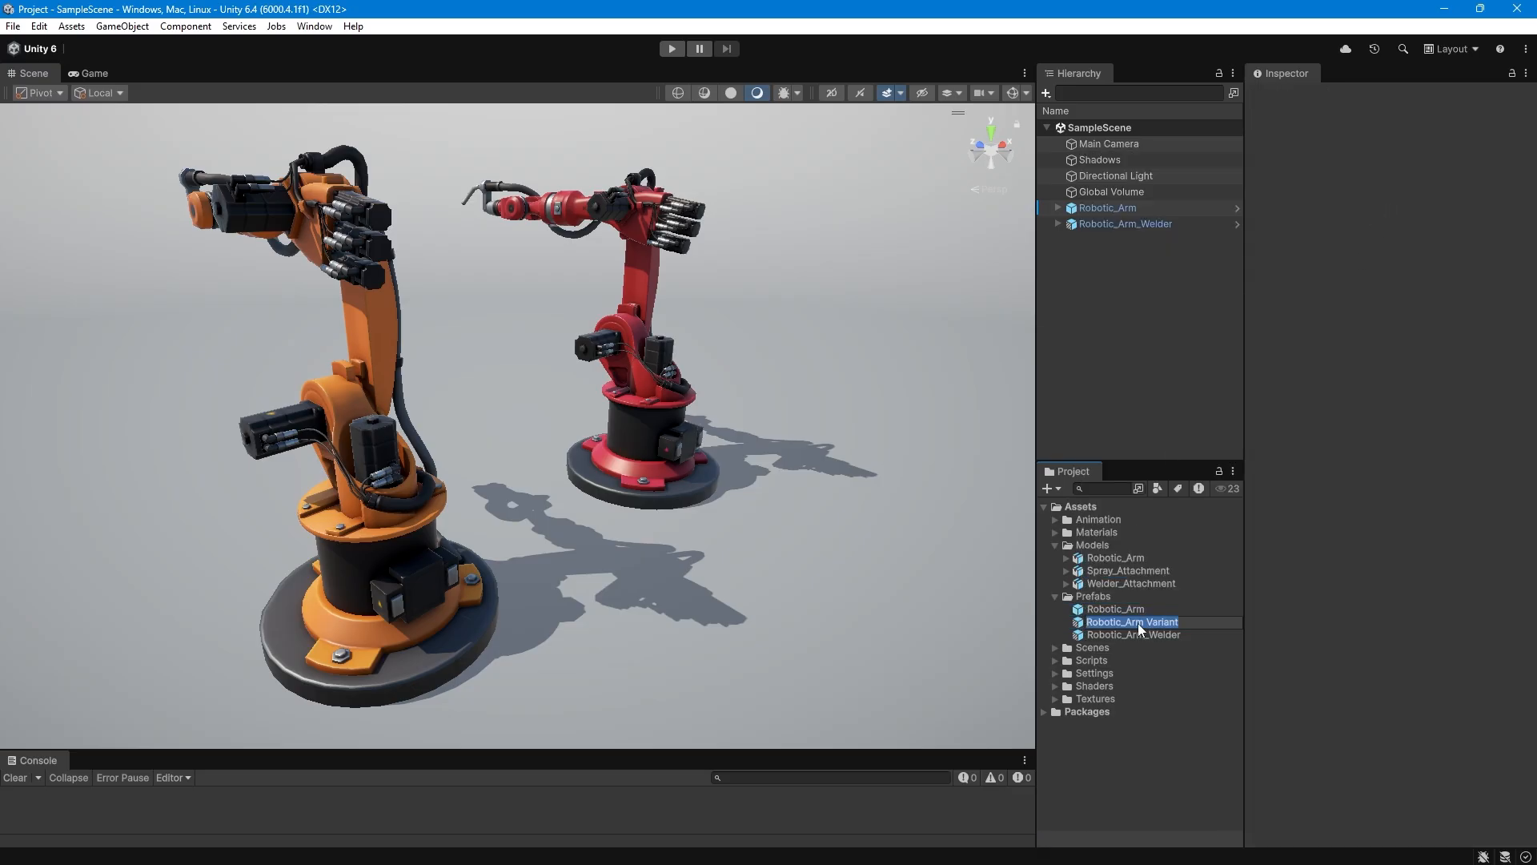
{"action": "key", "text": "BackSpace"}
{"action": "key", "text": "BackSpace"}
{"action": "key", "text": "Return"}
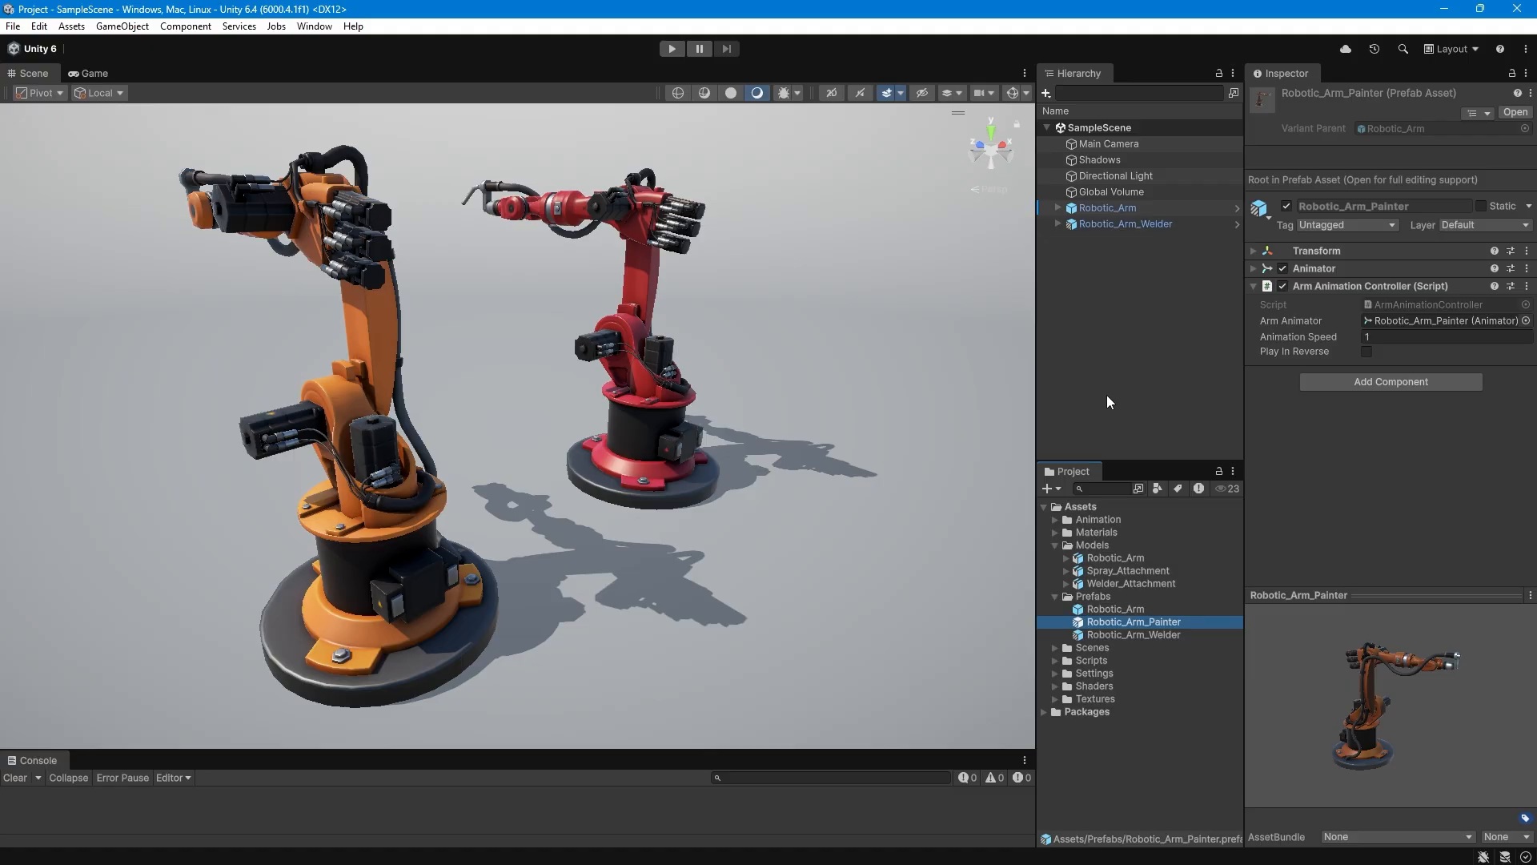
Open the Robotic_Arm_Painter prefab for editing and preview the Spray_Attachment model.
{"action": "double_click", "coordinate": [1088, 622]}
{"action": "left_click_drag", "start_coordinate": [690, 466], "coordinate": [716, 486], "text": "alt"}
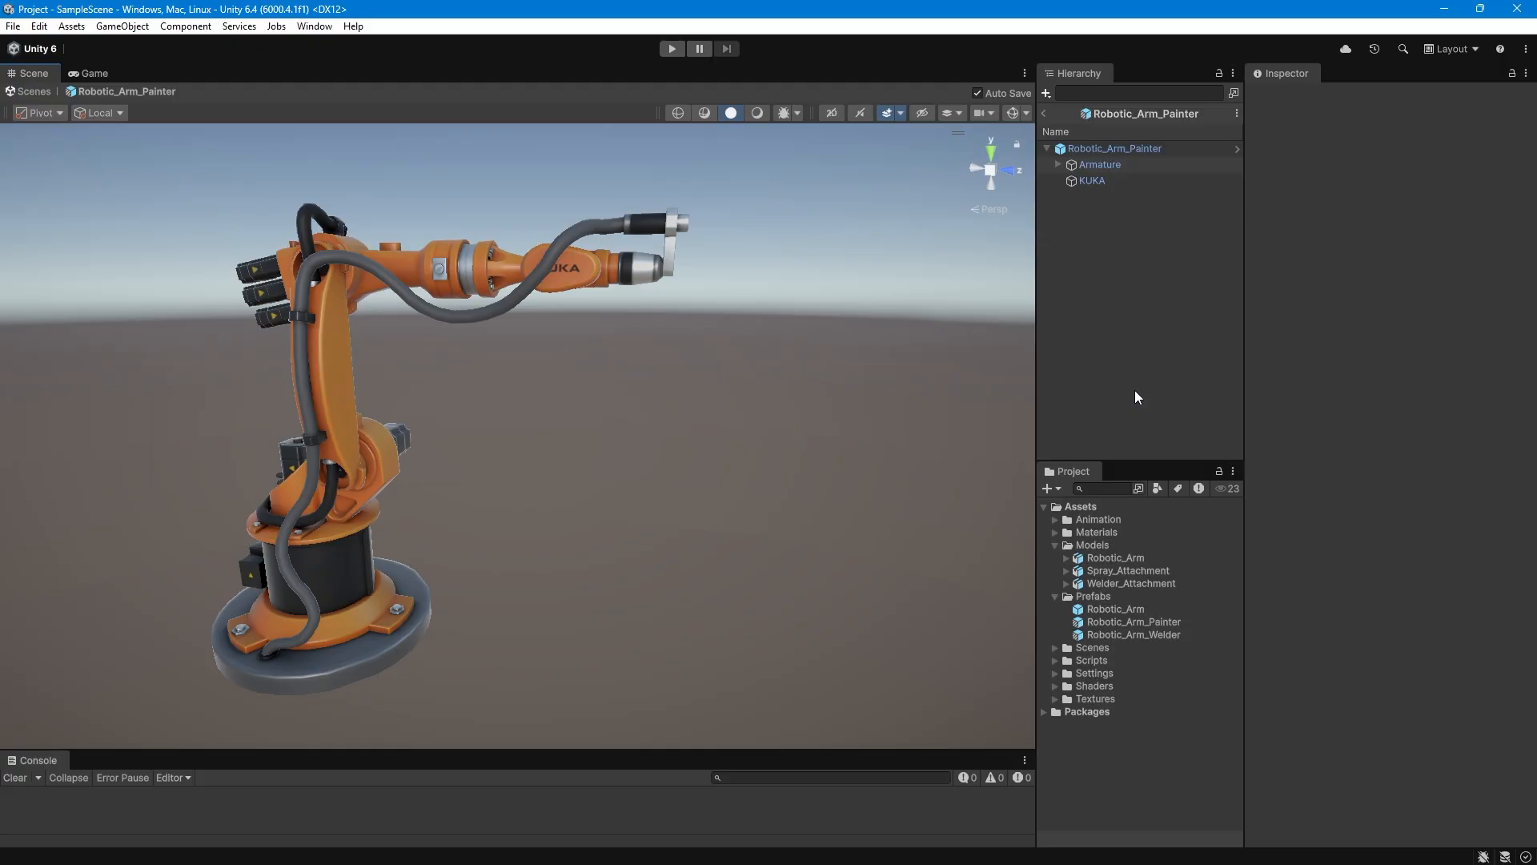
{"action": "left_click", "coordinate": [1098, 569]}
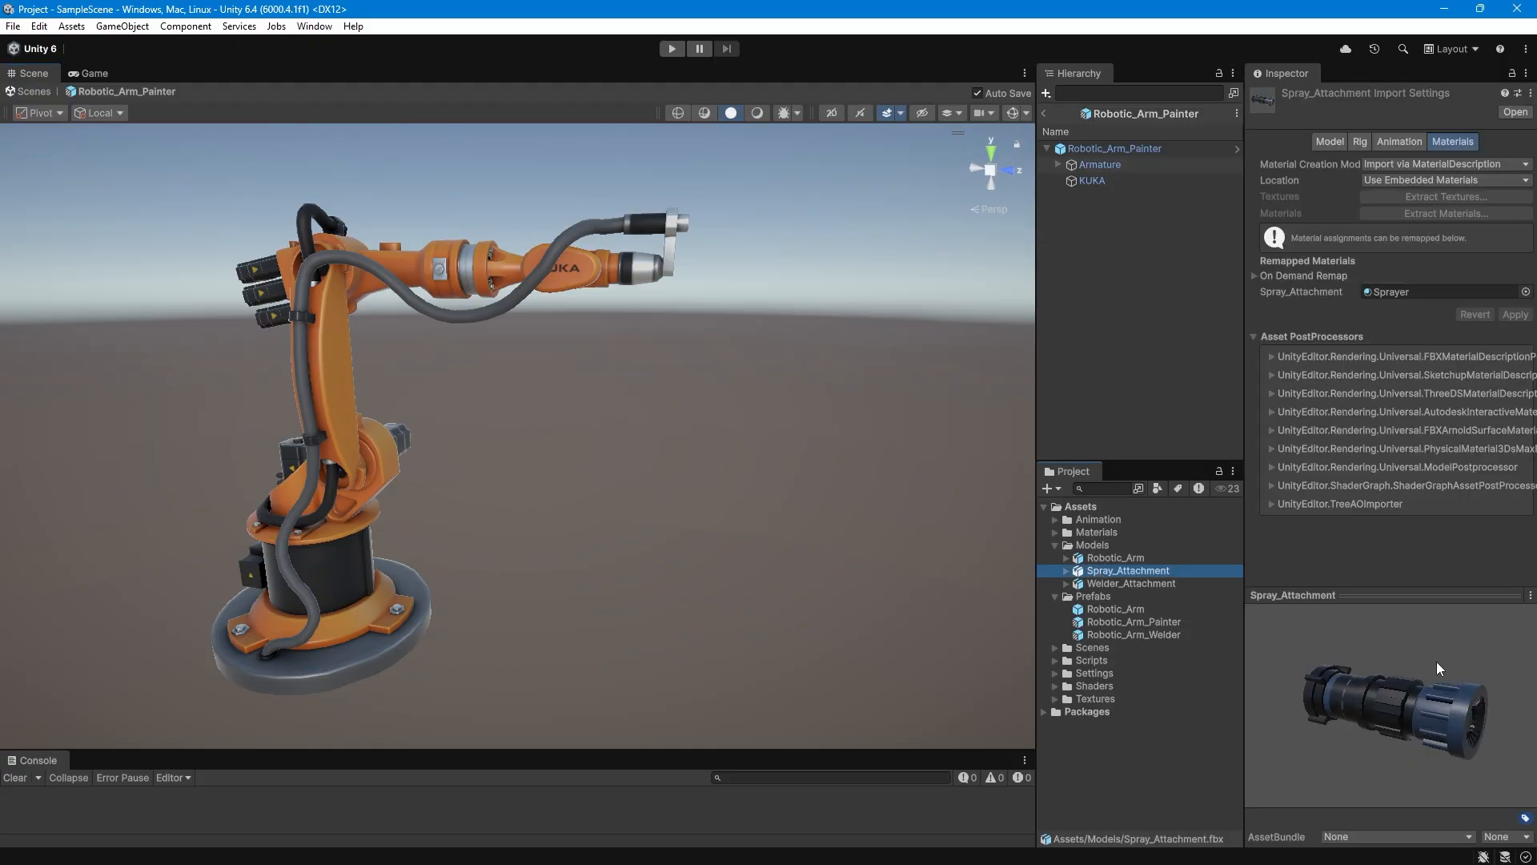
{"action": "mouse_move", "coordinate": [1434, 711]}
{"action": "left_mouse_down"}
{"action": "mouse_move", "coordinate": [1391, 708]}
{"action": "mouse_move", "coordinate": [1412, 705]}
{"action": "left_mouse_up"}
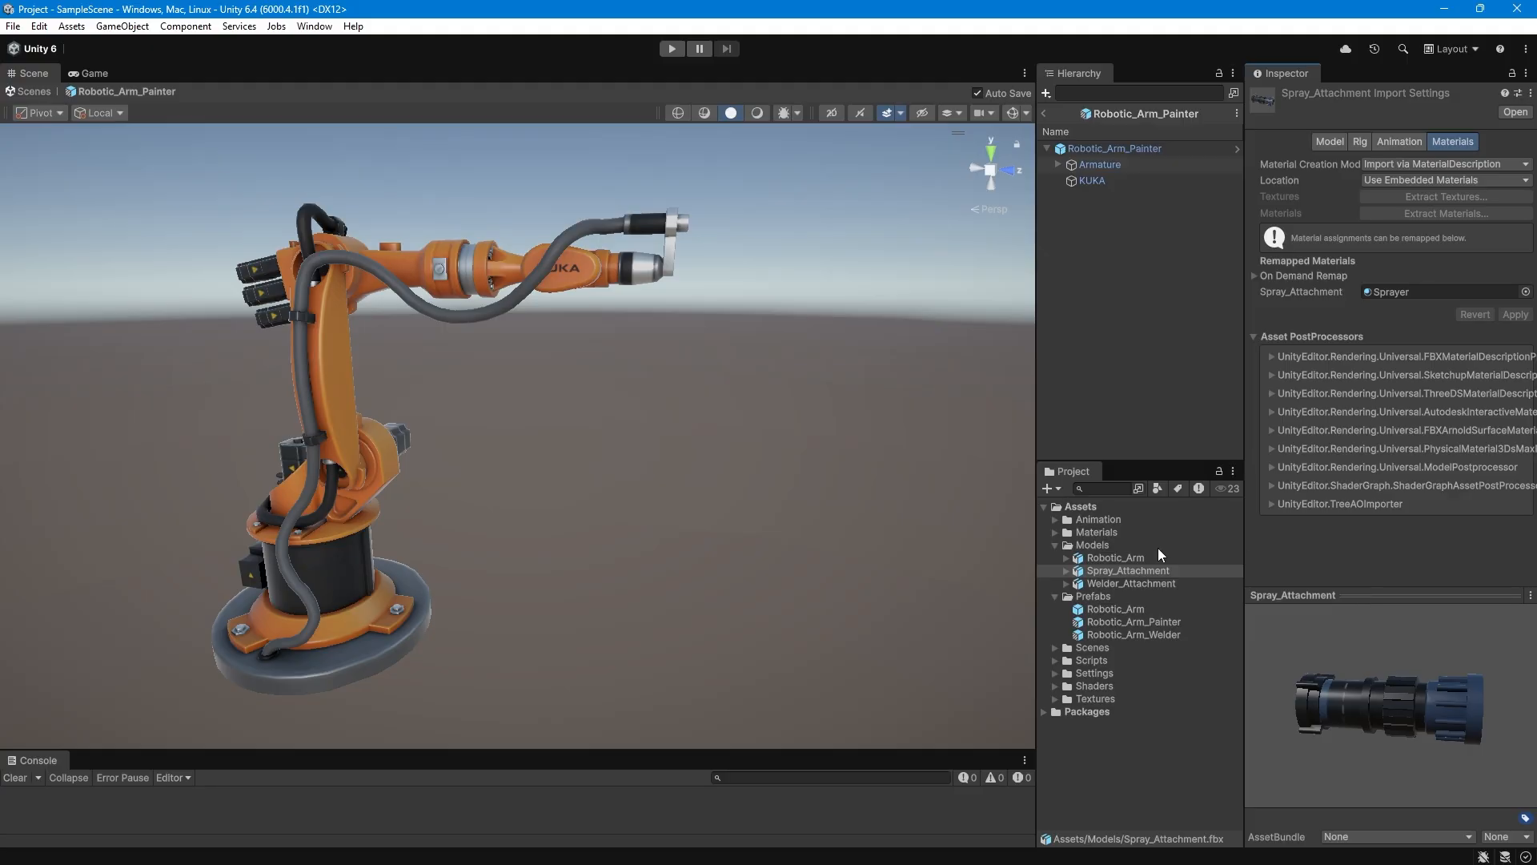
Add the Spray_Attachment model to the prefab and parent it to the Holder bone inside the Armature.
{"action": "left_click", "coordinate": [1115, 570]}
{"action": "left_click_drag", "start_coordinate": [1140, 544], "coordinate": [1129, 151]}
{"action": "left_click", "coordinate": [1058, 165]}
{"action": "scroll", "coordinate": [1097, 336], "scroll_direction": "down", "scroll_amount": 2}
{"action": "left_click_drag", "start_coordinate": [1127, 463], "coordinate": [1129, 519]}
{"action": "left_click_drag", "start_coordinate": [1130, 501], "coordinate": [1182, 370]}
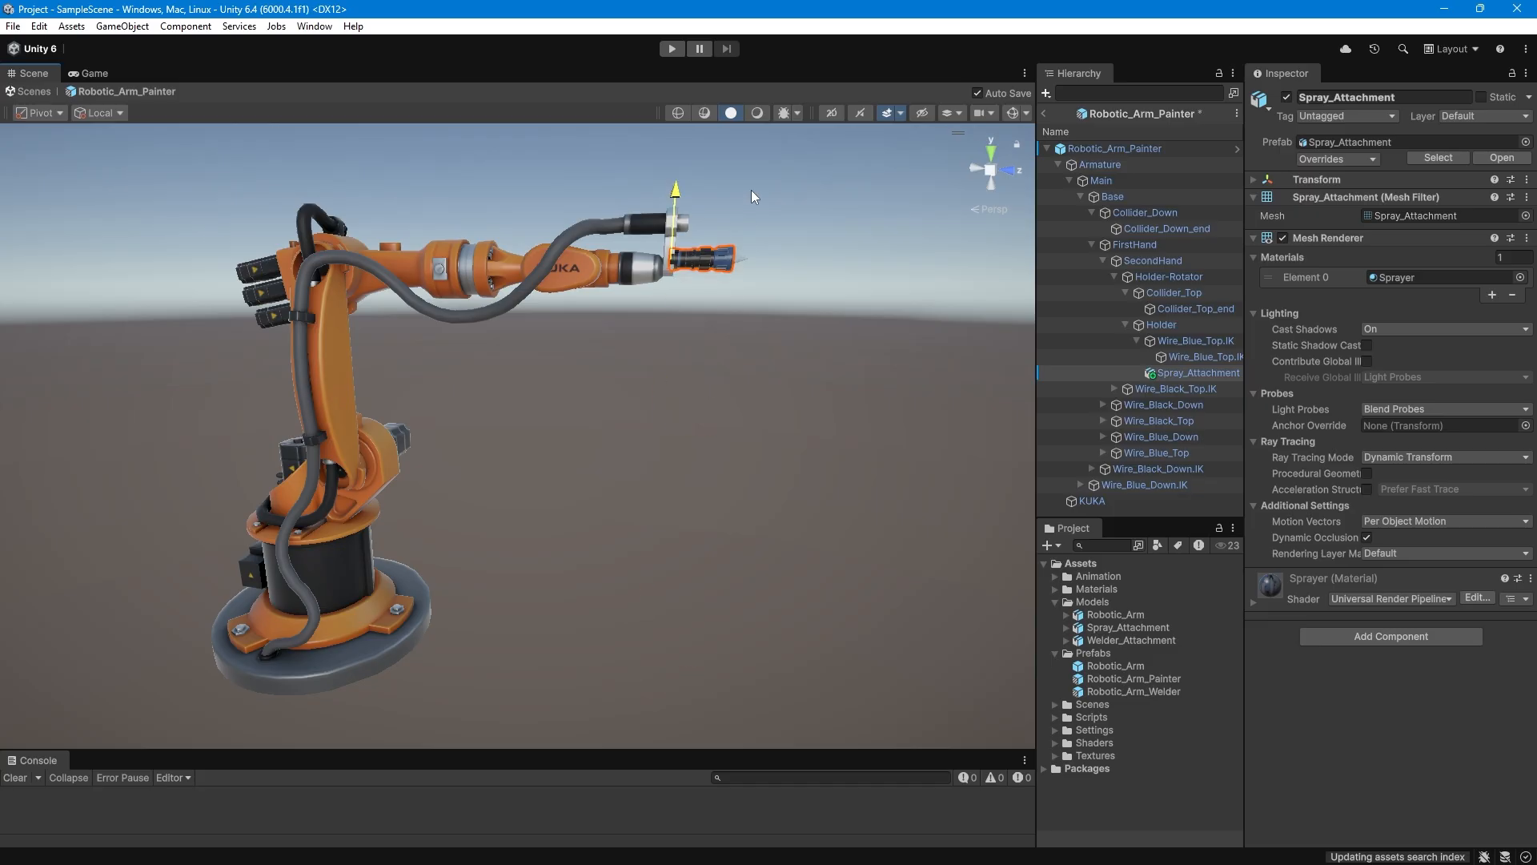
Move the Spray_Attachment slightly up onto the end bracket's upper mount, and collapse the Armature hierarchy.
{"action": "key", "text": "f"}
{"action": "left_click_drag", "start_coordinate": [650, 461], "coordinate": [647, 460]}
{"action": "left_click_drag", "start_coordinate": [582, 389], "coordinate": [584, 378]}
{"action": "left_click", "coordinate": [1058, 164]}
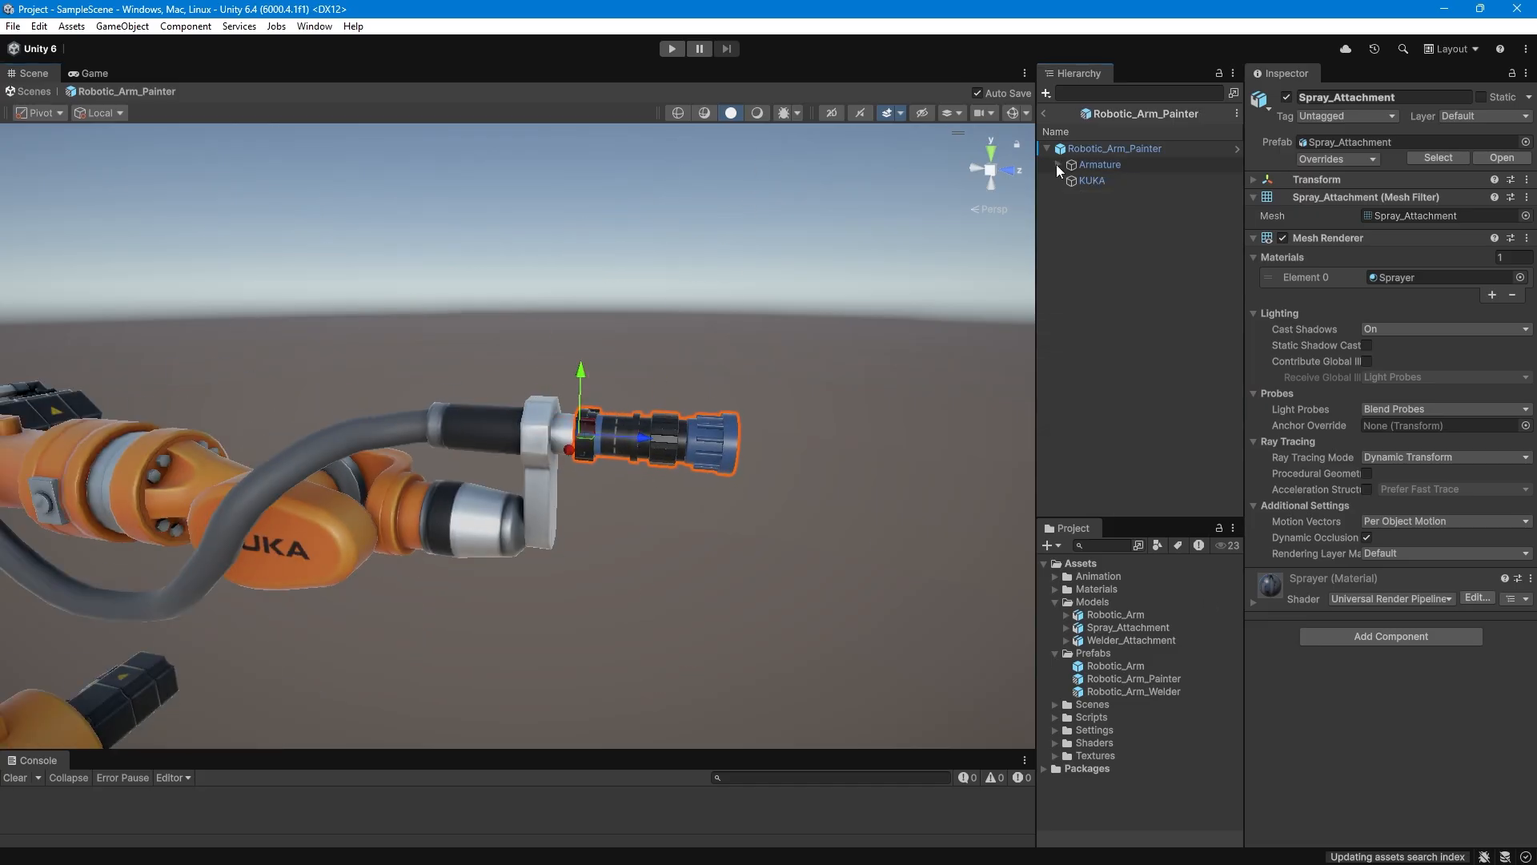
{"action": "scroll", "coordinate": [458, 424], "scroll_direction": "down", "scroll_amount": 7}
{"action": "mouse_move", "coordinate": [458, 425]}
{"action": "middle_mouse_down"}
{"action": "mouse_move", "coordinate": [555, 342]}
{"action": "mouse_move", "coordinate": [625, 312]}
{"action": "middle_mouse_up"}
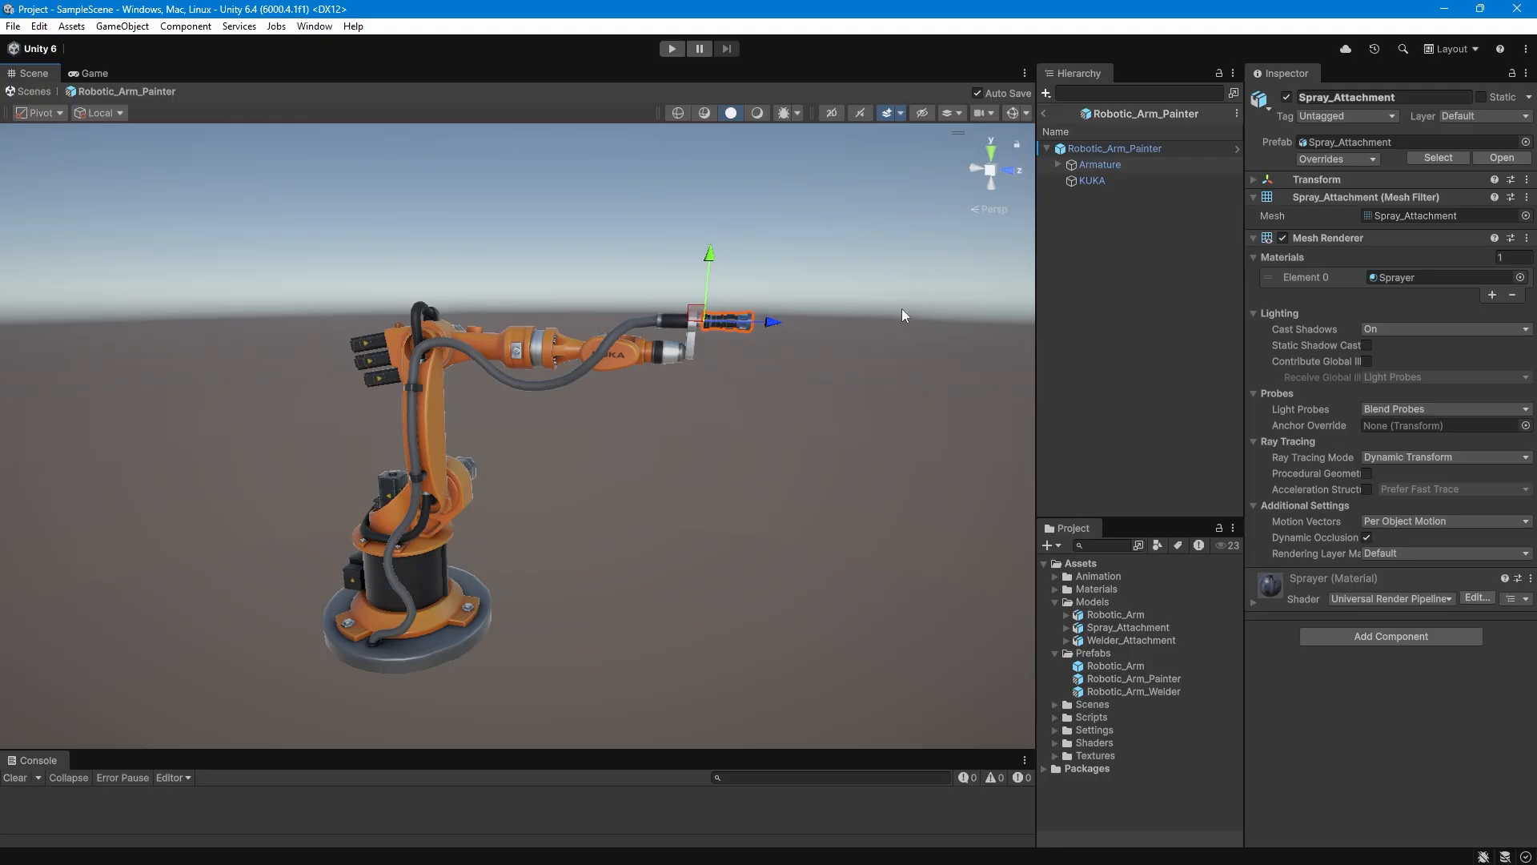
Replace the KUKA mesh's material with Robotic_Arm_Painter from the Materials folder.
{"action": "left_click", "coordinate": [1103, 181]}
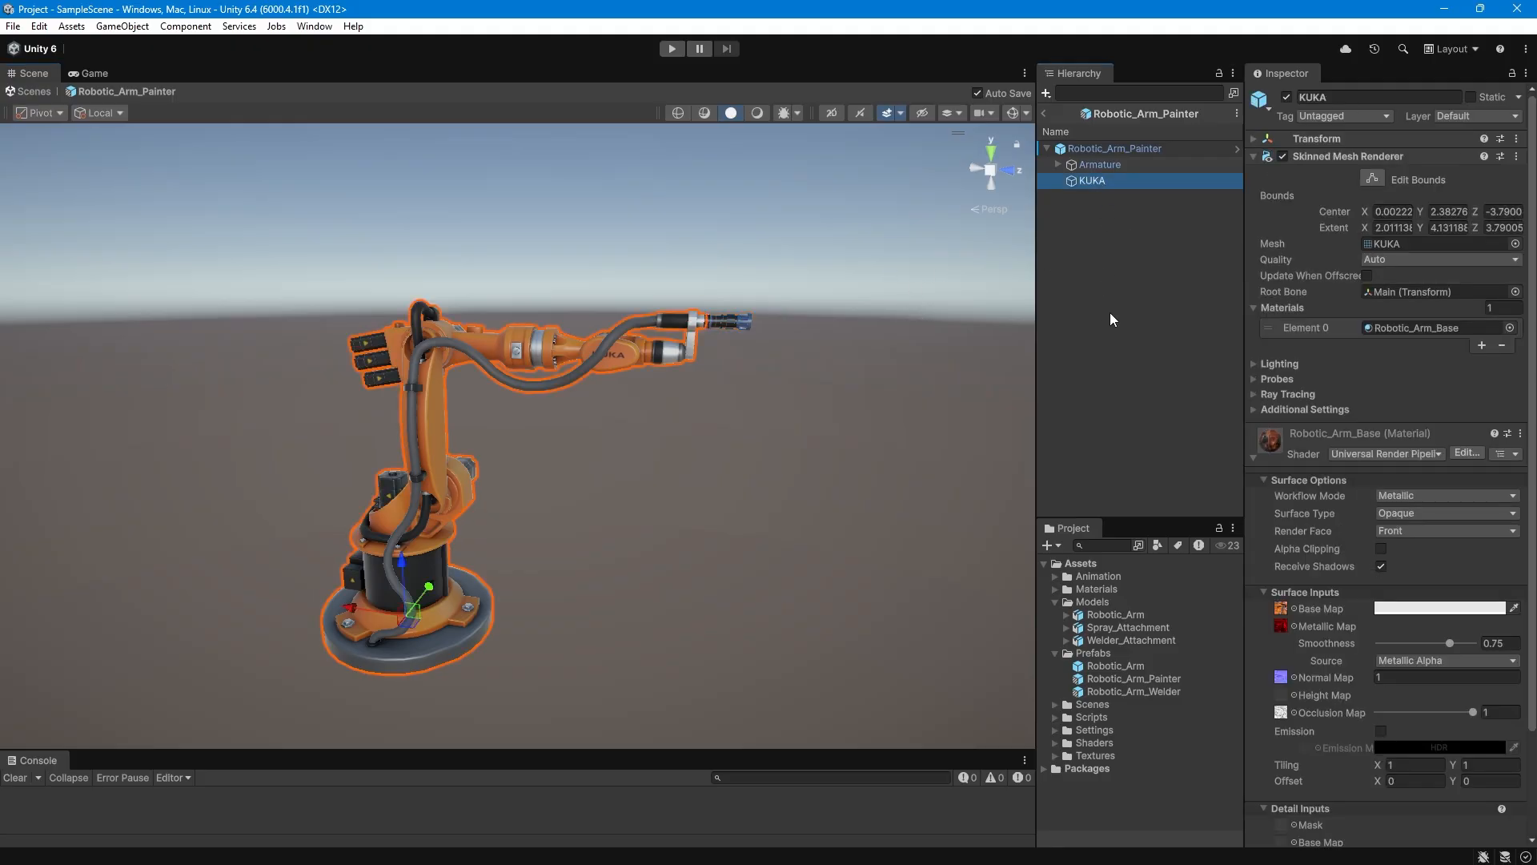
{"action": "left_click_drag", "start_coordinate": [1244, 381], "coordinate": [1207, 381]}
{"action": "left_click_drag", "start_coordinate": [1037, 382], "coordinate": [960, 382]}
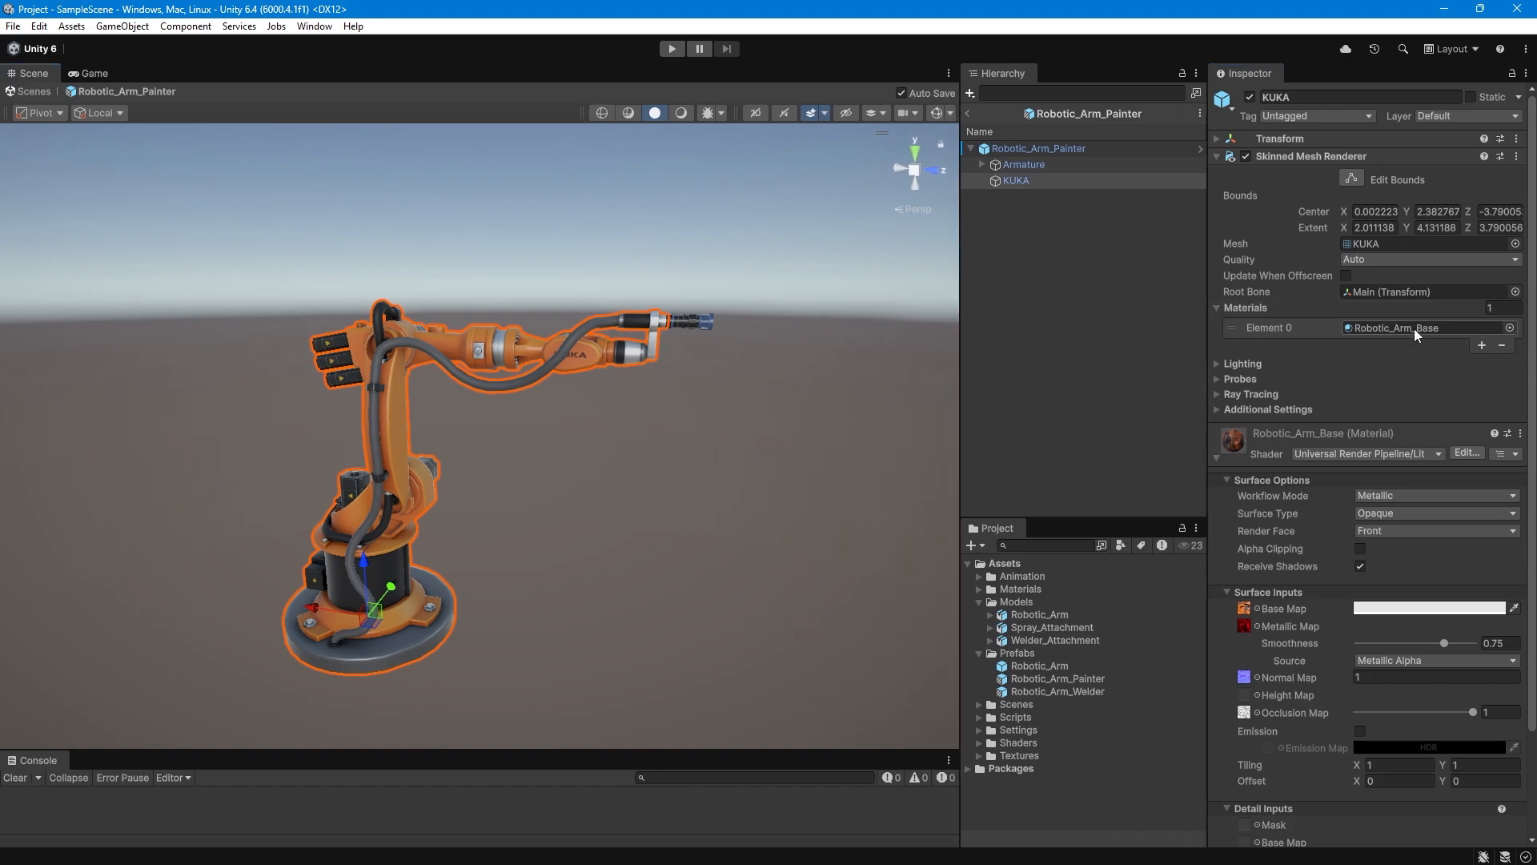
{"action": "left_click", "coordinate": [1387, 329]}
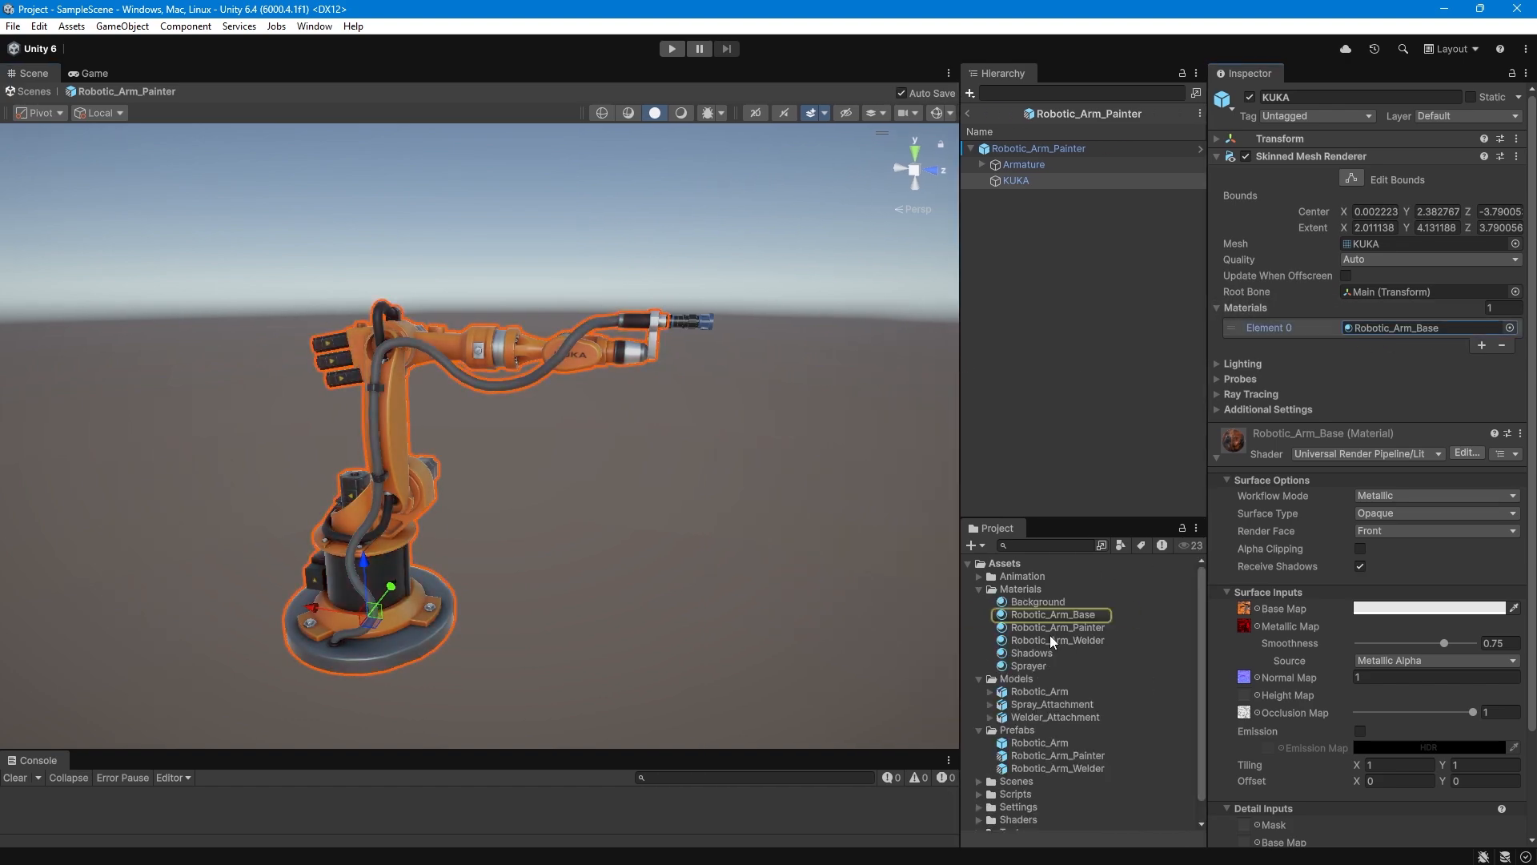
{"action": "left_click_drag", "start_coordinate": [1036, 627], "coordinate": [1377, 329]}
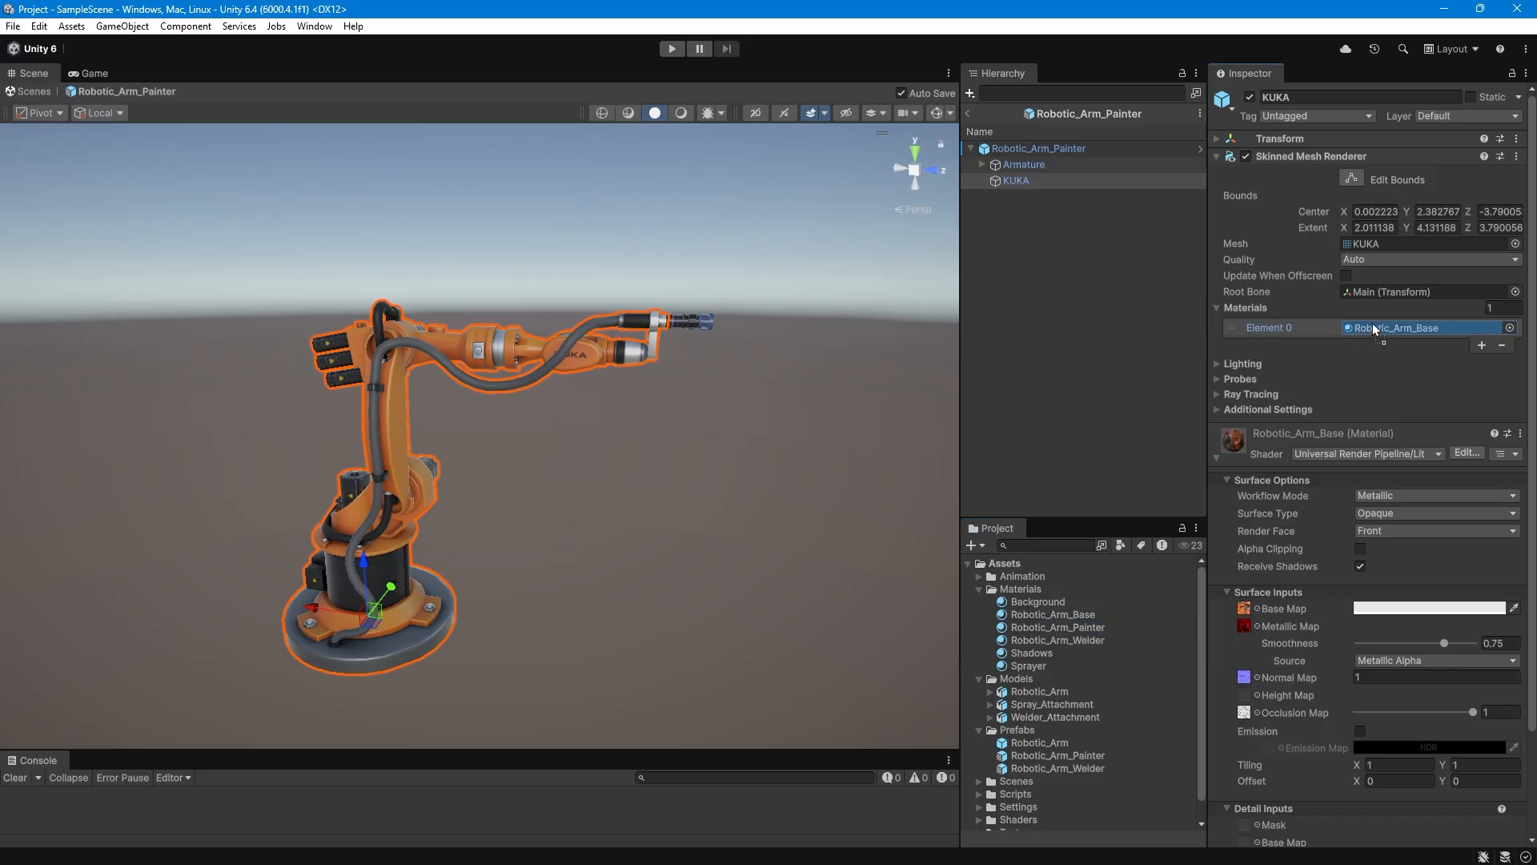
{"action": "scroll", "coordinate": [466, 365], "scroll_direction": "up", "scroll_amount": 4}
{"action": "mouse_move", "coordinate": [702, 429]}
{"action": "middle_mouse_down"}
{"action": "mouse_move", "coordinate": [696, 408]}
{"action": "mouse_move", "coordinate": [710, 438]}
{"action": "middle_mouse_up"}
{"action": "scroll", "coordinate": [749, 454], "scroll_direction": "up", "scroll_amount": 2}
{"action": "scroll", "coordinate": [749, 454], "scroll_direction": "down", "scroll_amount": 2}
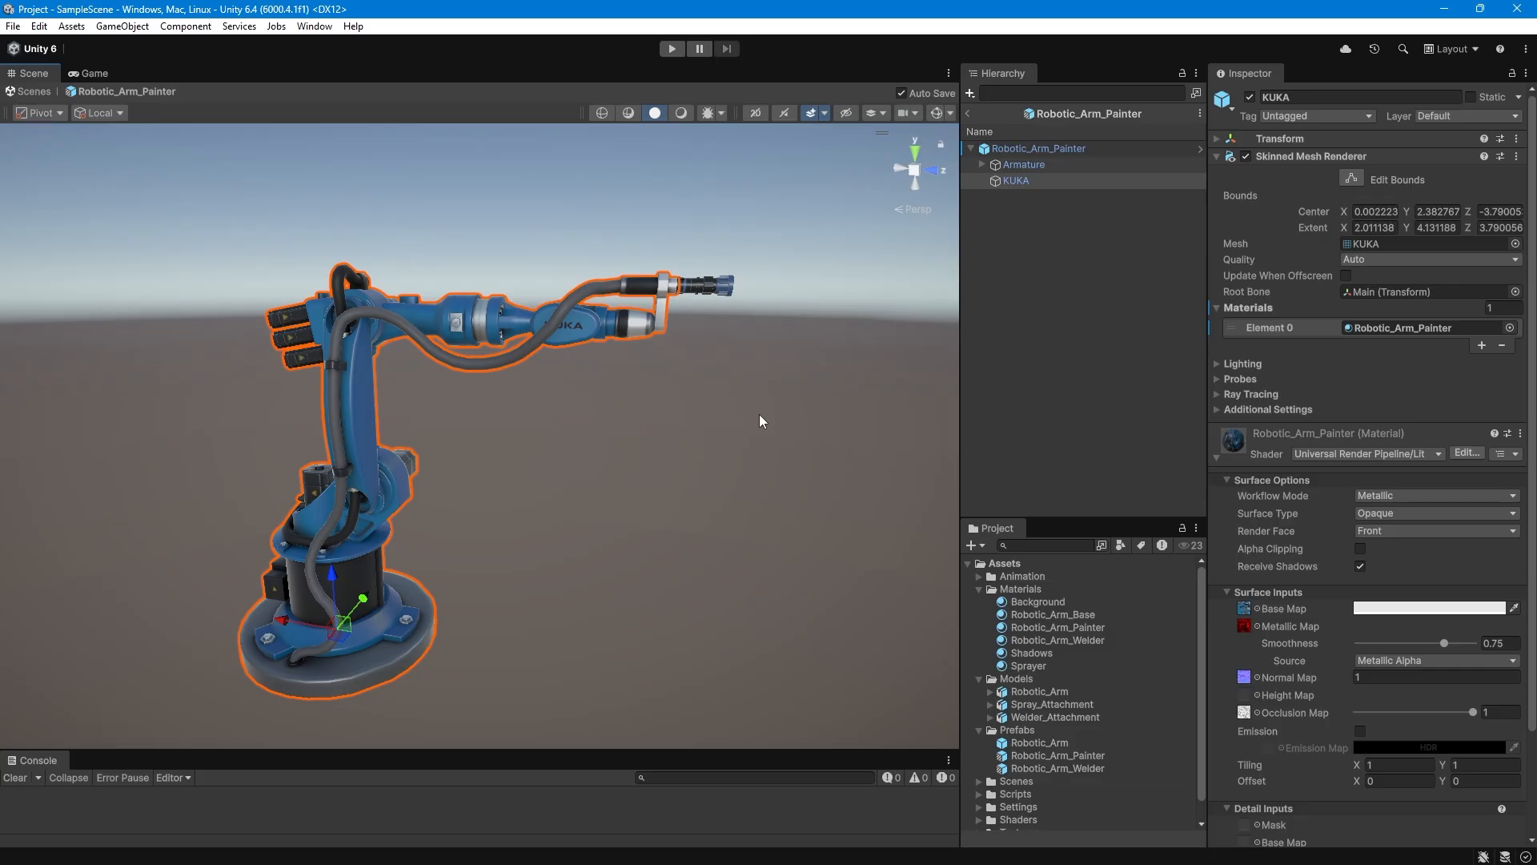
Enable Play In Reverse in the Arm Animation Controller on the Robotic_Arm_Painter root, and return to SampleScene.
{"action": "left_click", "coordinate": [1025, 153]}
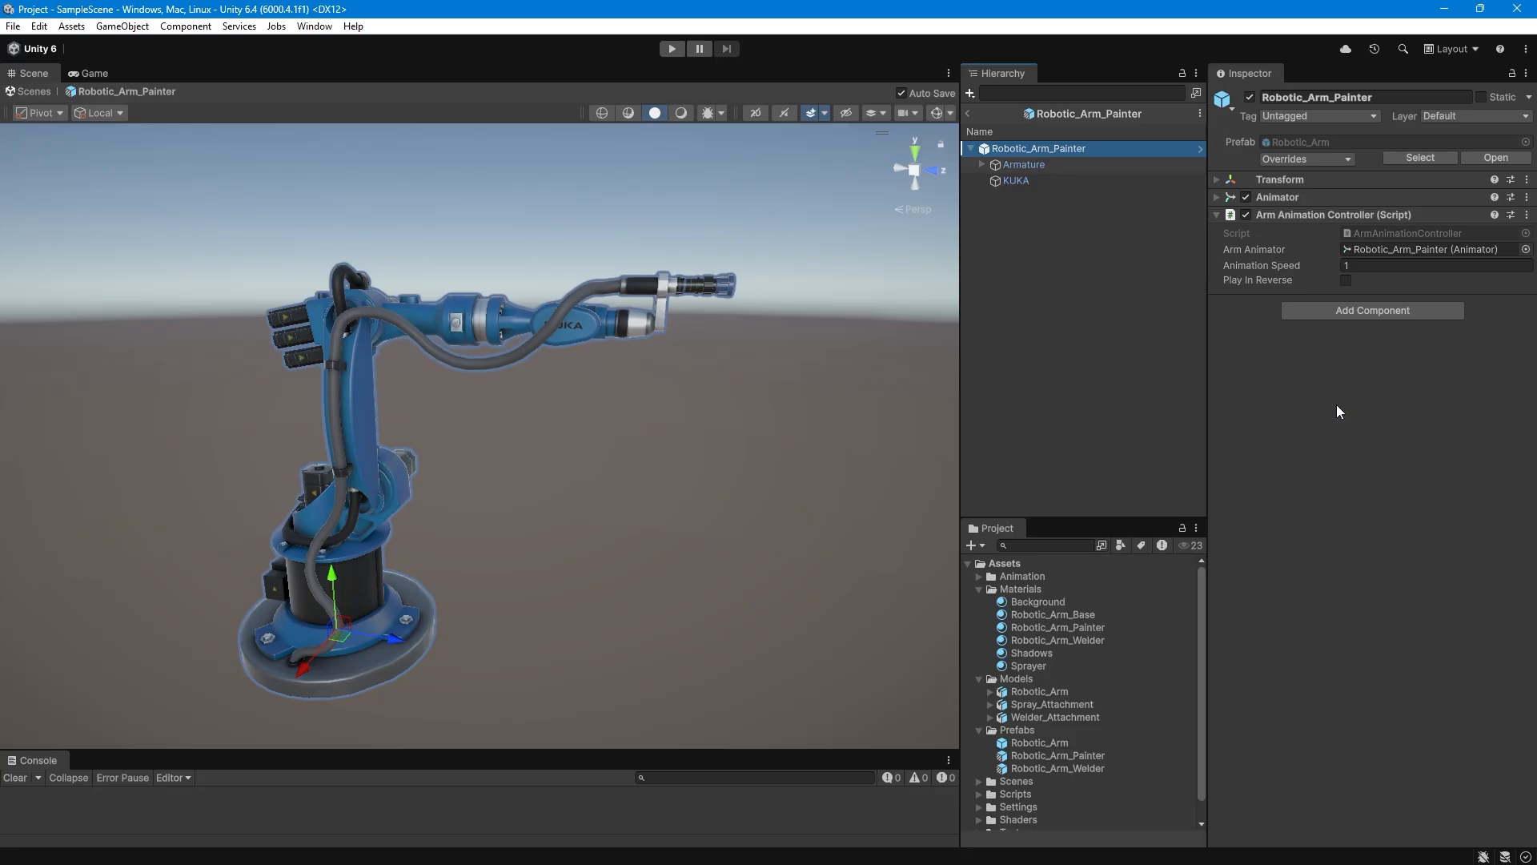
{"action": "left_click", "coordinate": [1346, 280]}
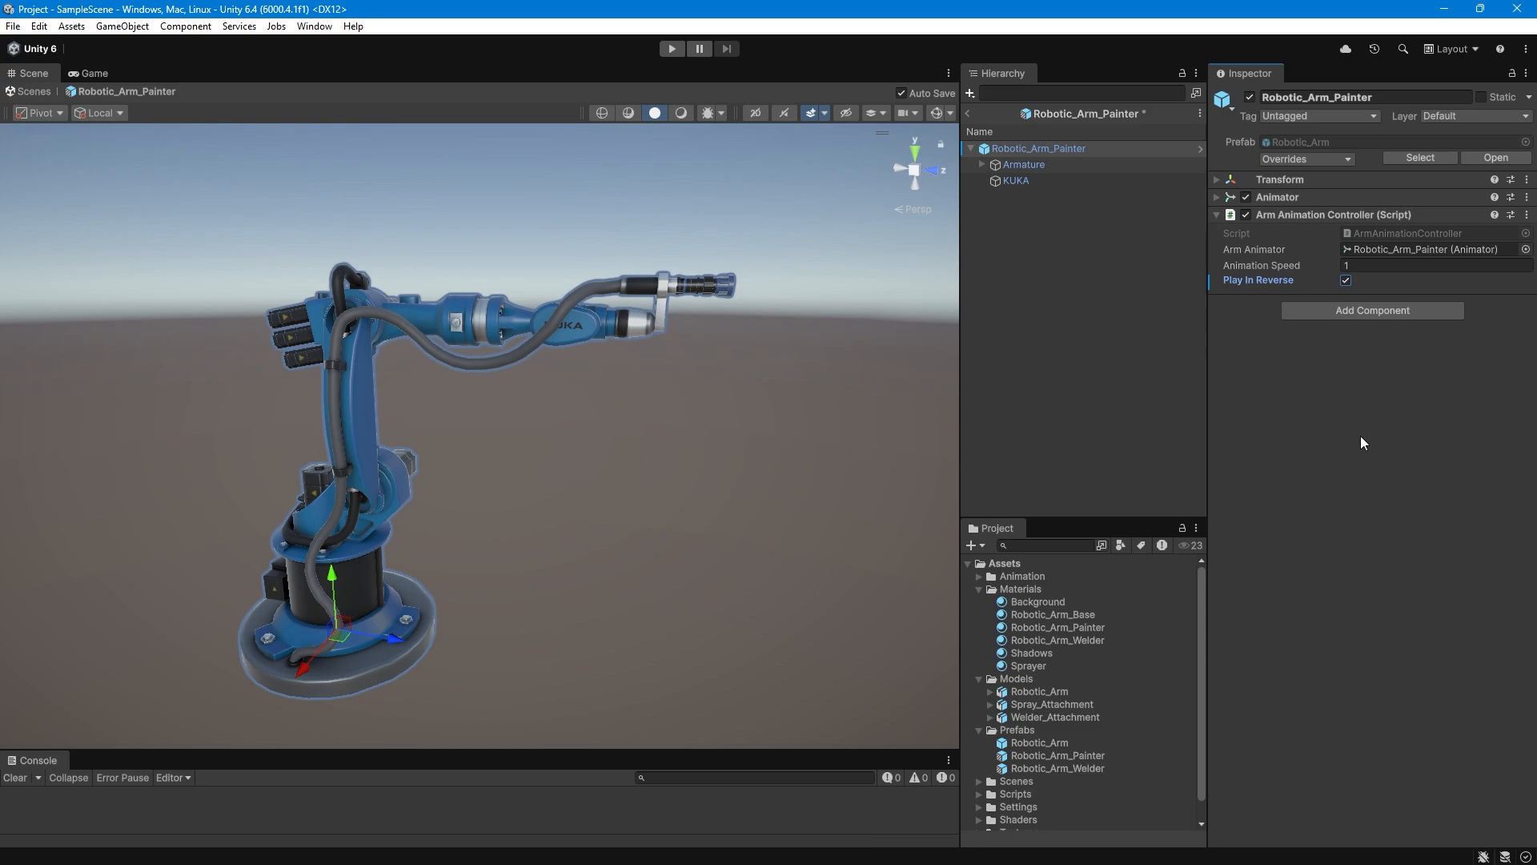
{"action": "left_click", "coordinate": [966, 114]}
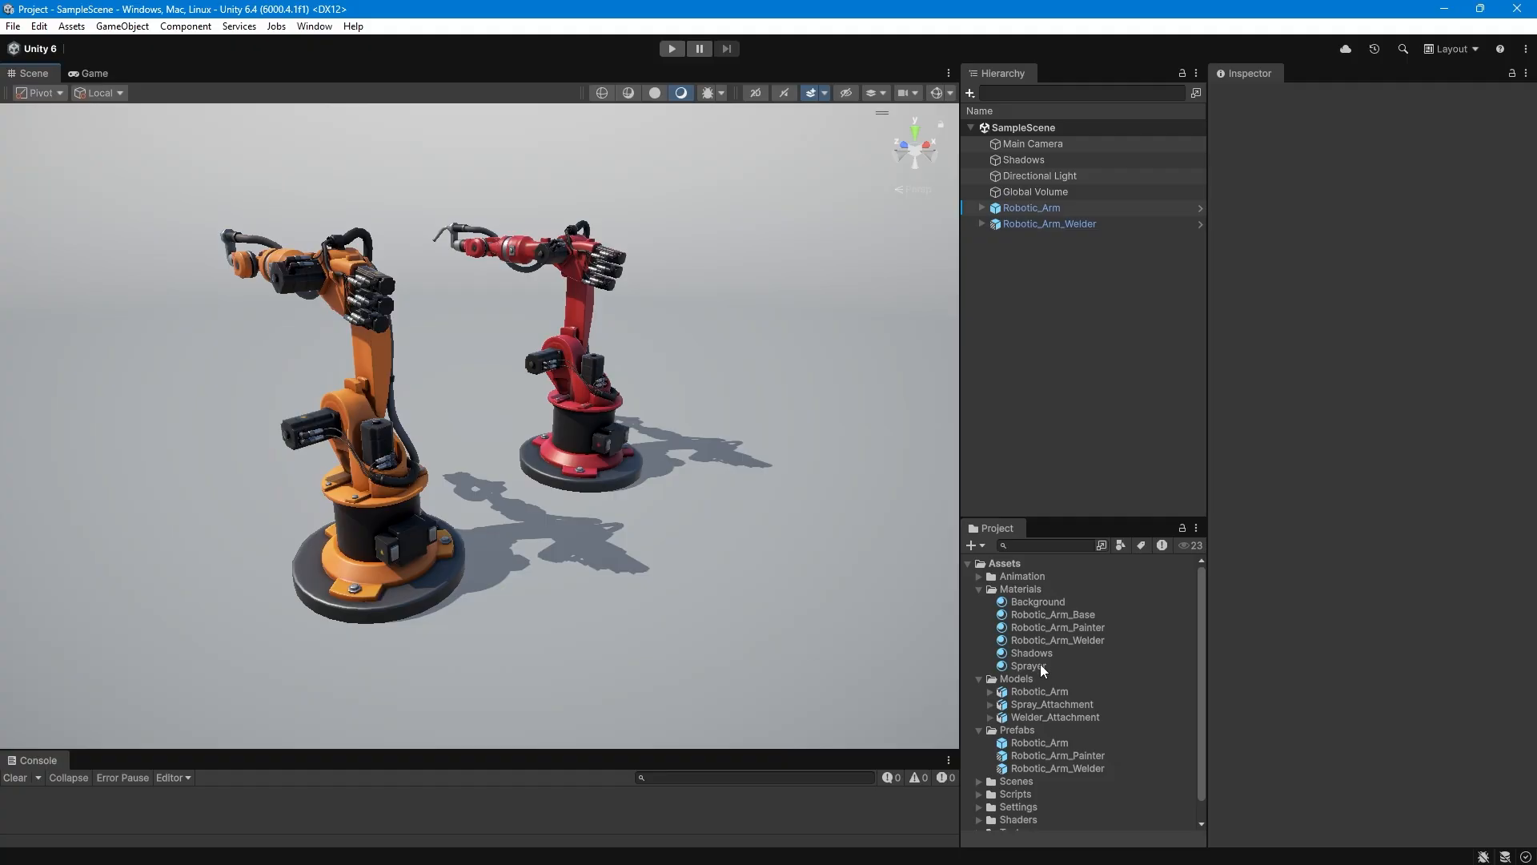
Add the Robotic_Arm_Painter prefab to the scene and set its X position to -8.
{"action": "left_click_drag", "start_coordinate": [1062, 757], "coordinate": [1120, 376]}
{"action": "scroll", "coordinate": [892, 409], "scroll_direction": "down", "scroll_amount": 2}
{"action": "left_click", "coordinate": [1281, 179]}
{"action": "left_click_drag", "start_coordinate": [1354, 205], "coordinate": [1315, 205]}
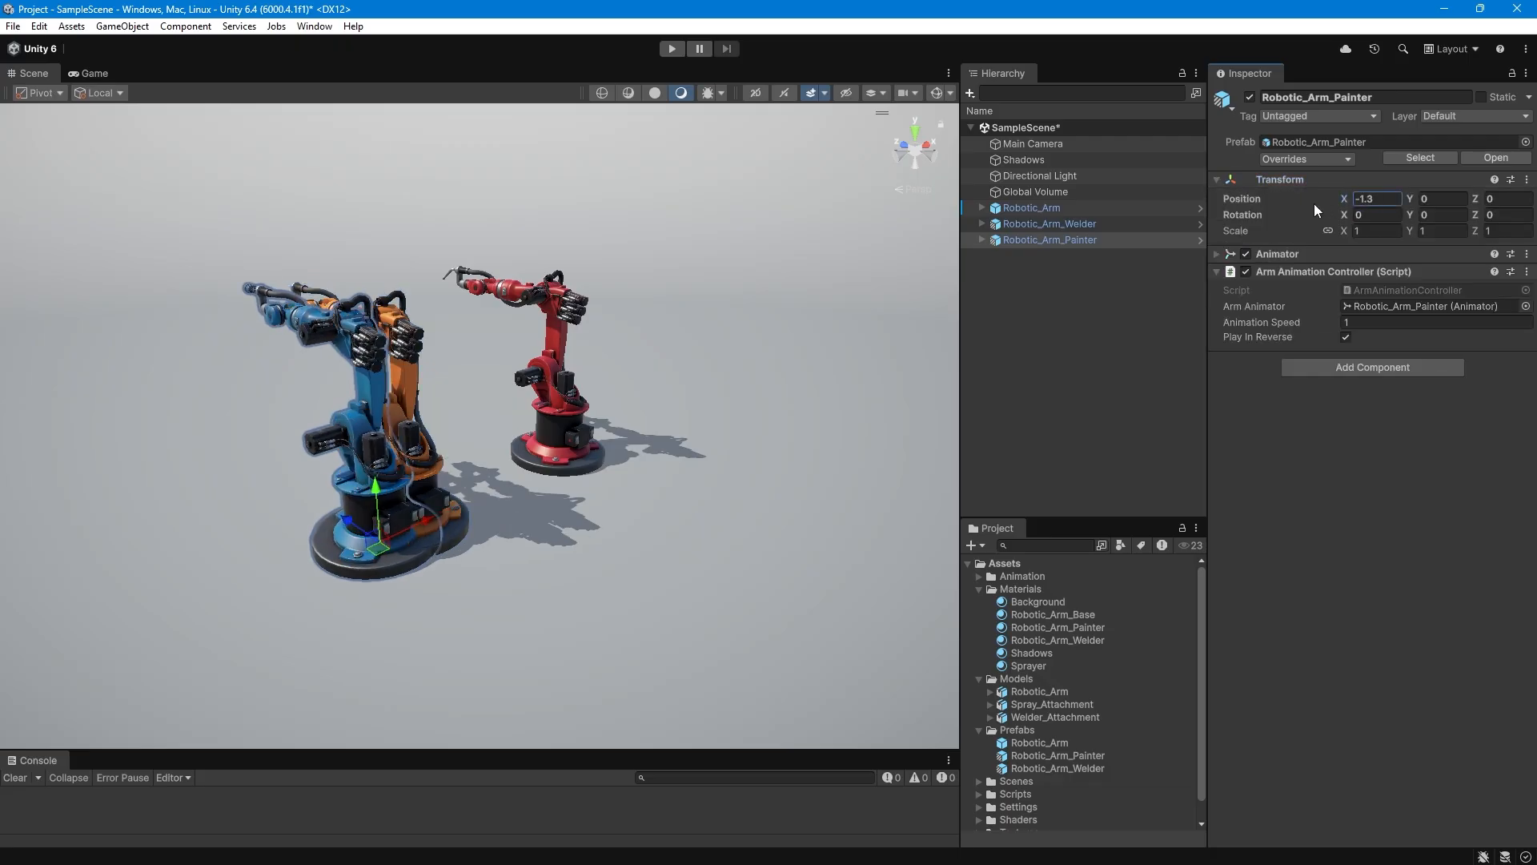
{"action": "type", "text": "-8"}
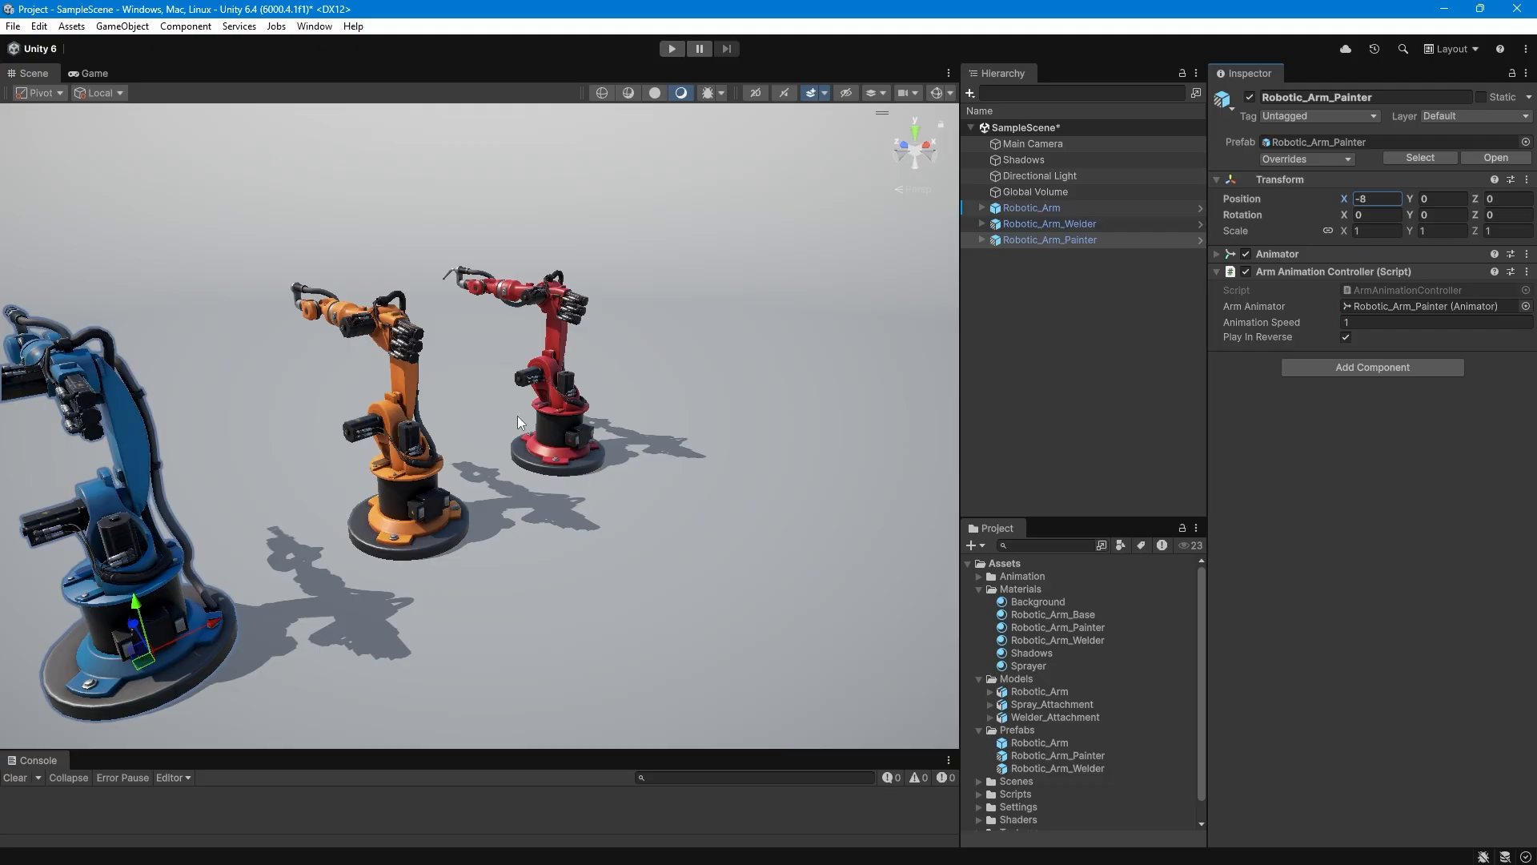
{"action": "scroll", "coordinate": [695, 492], "scroll_direction": "down", "scroll_amount": 3}
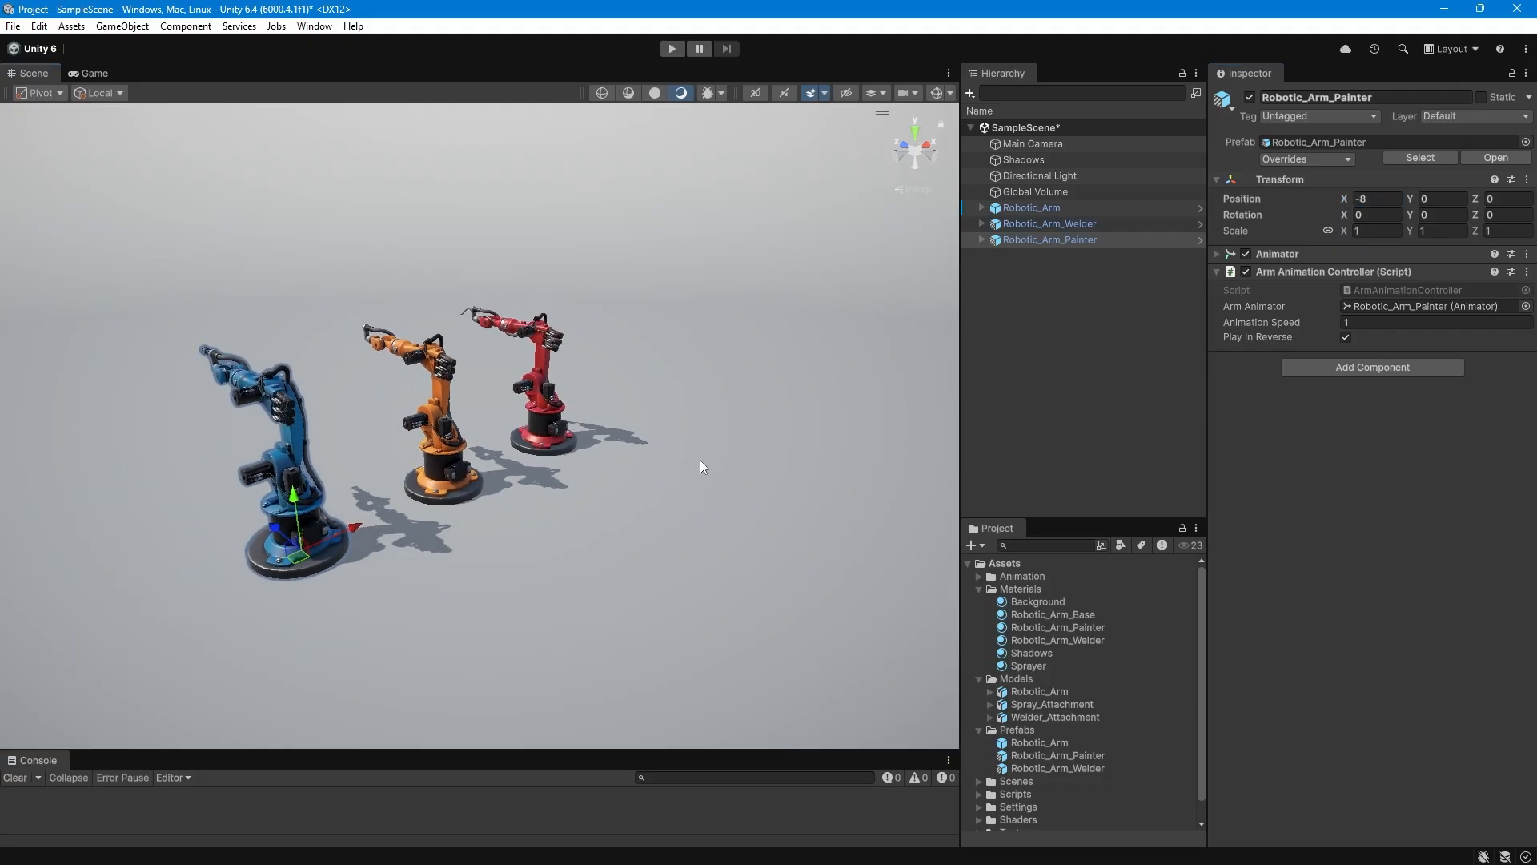
Save SampleScene and run it in Play mode to preview all three arms.
{"action": "right_click", "coordinate": [1017, 128]}
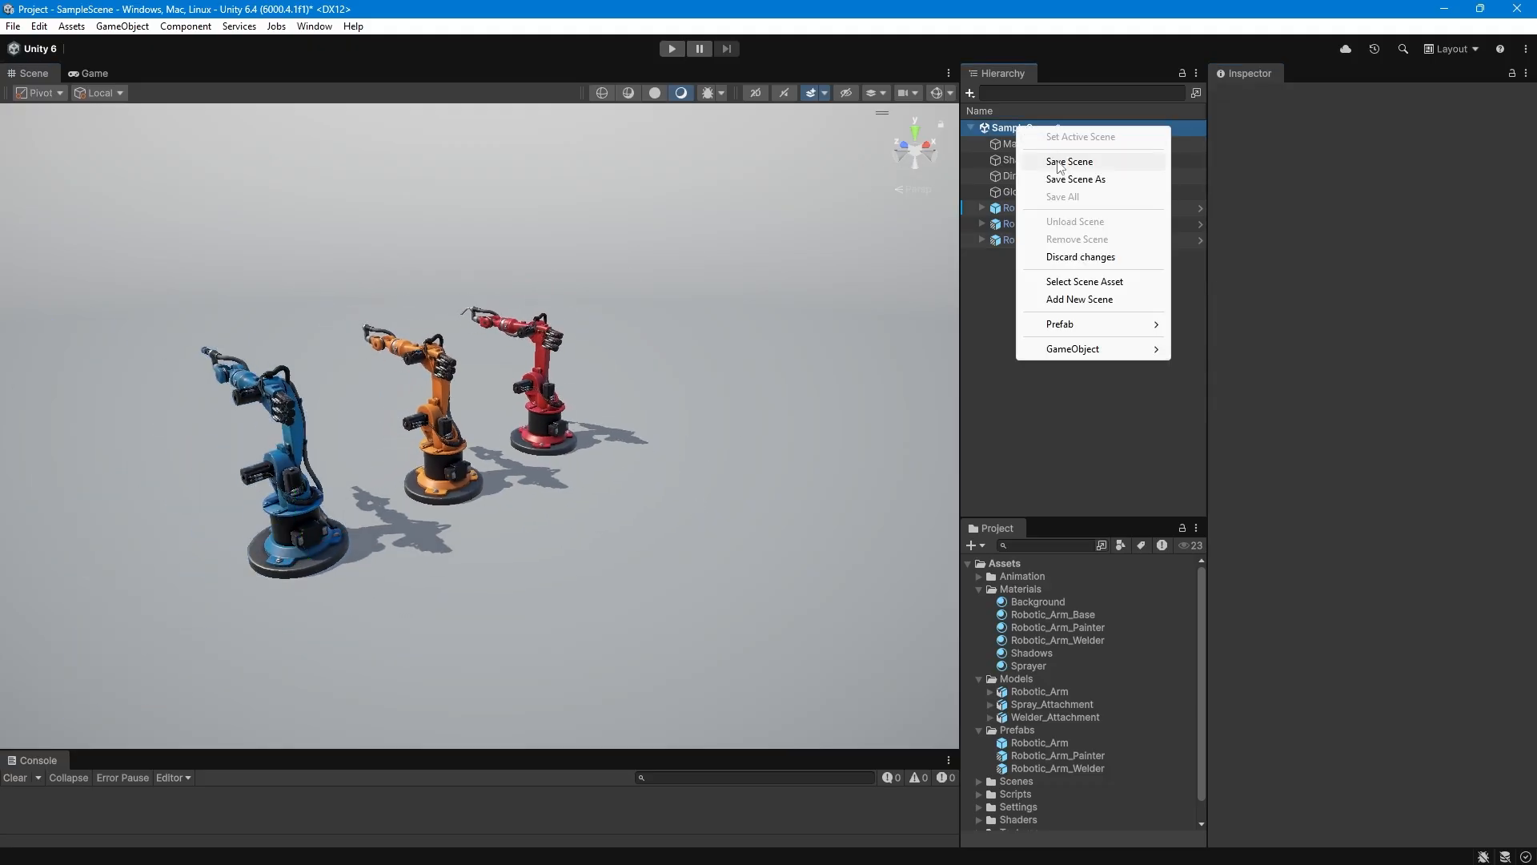
{"action": "left_click", "coordinate": [1058, 159]}
{"action": "left_click", "coordinate": [672, 49]}
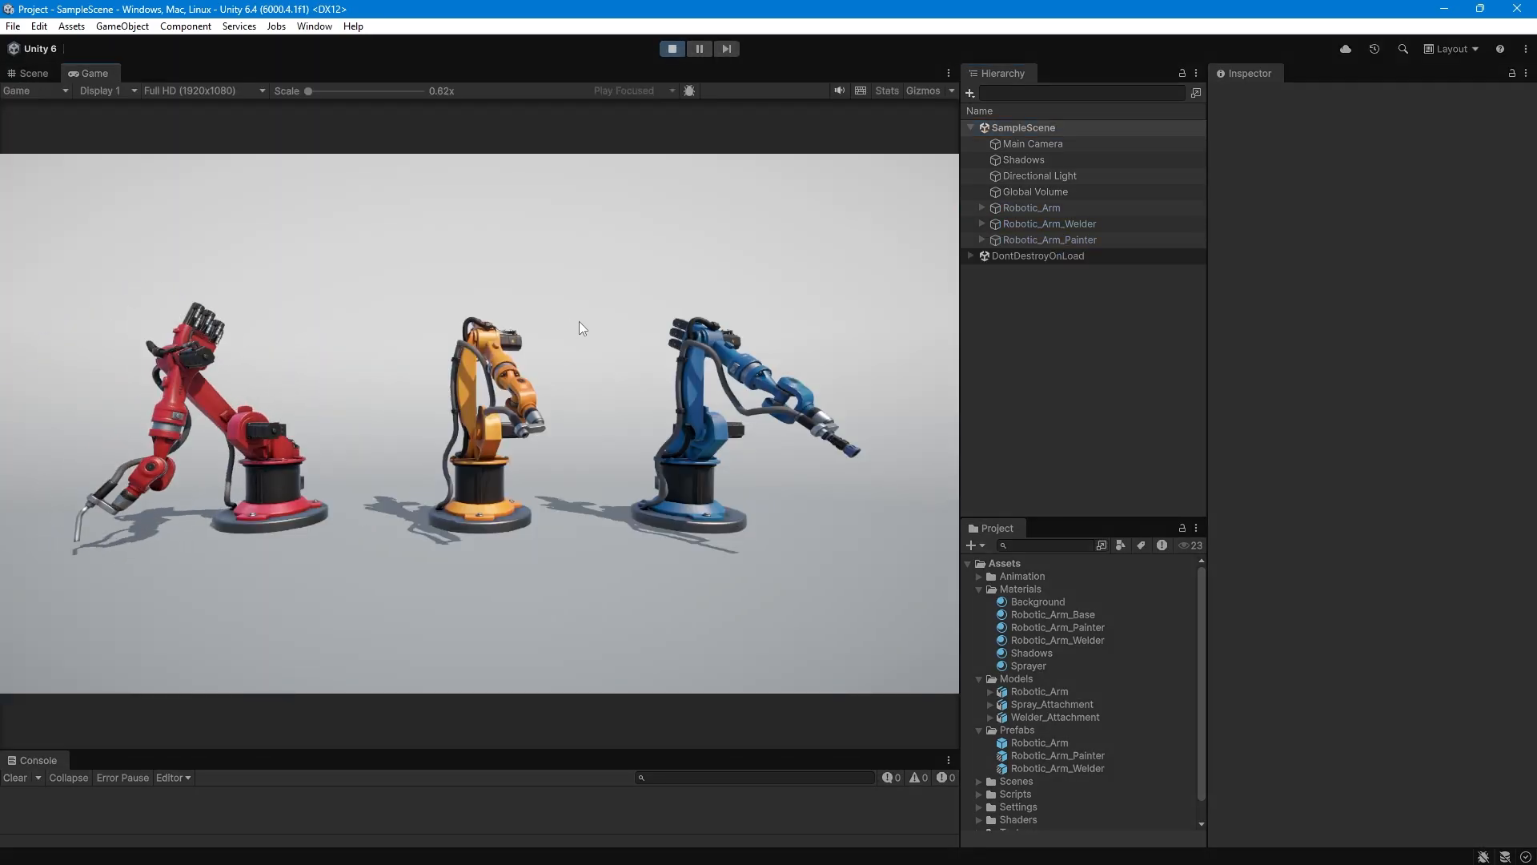